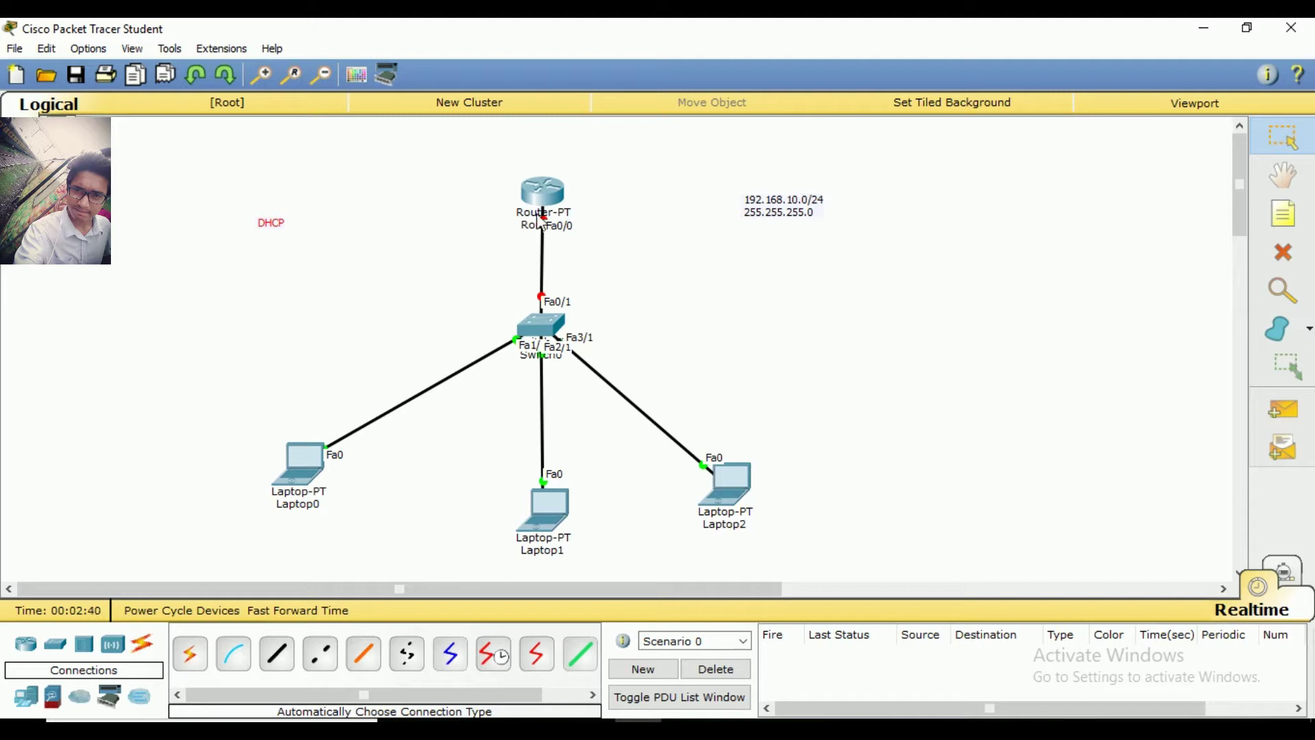
- In Router0's CLI, decline the initial configuration dialog and enter global configuration mode
mouse_move(550, 206)
mouse_move(743, 498)
left_click(545, 195)
left_click(517, 172)
left_click_drag(612, 148, 886, 117)
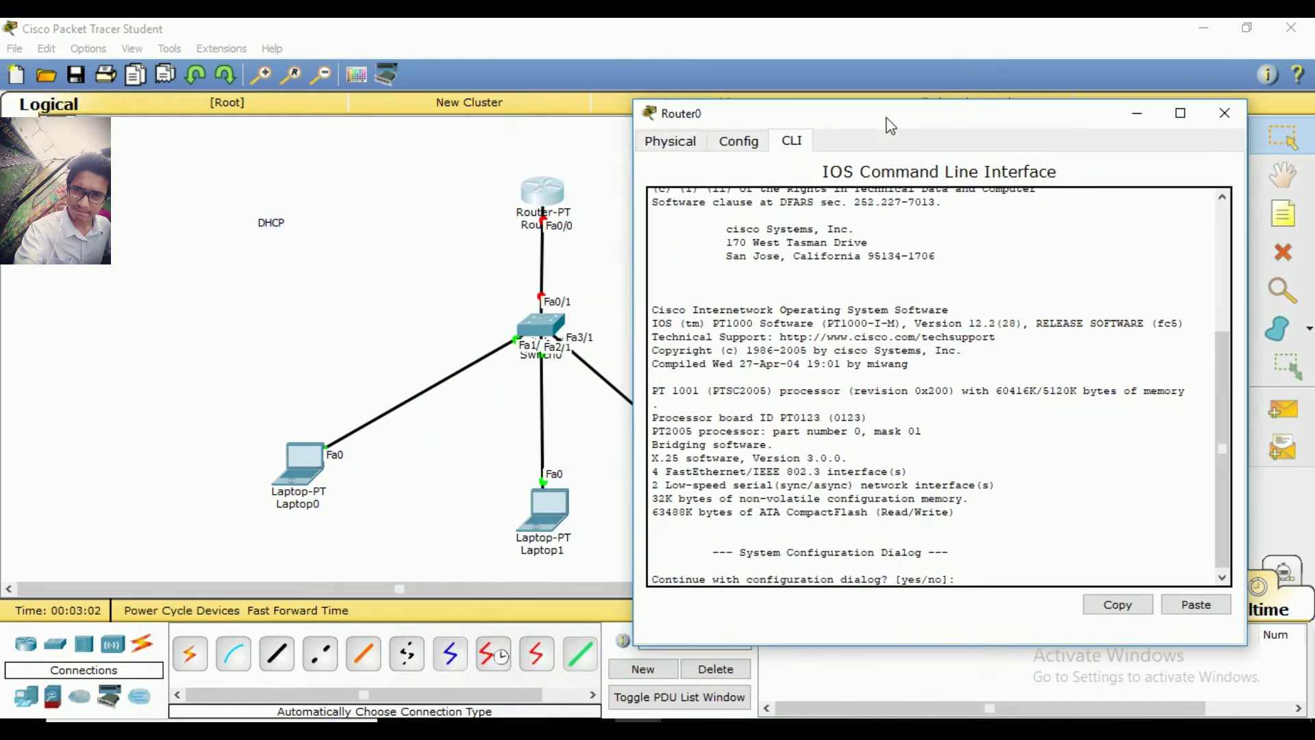
type("N")
key("Return")
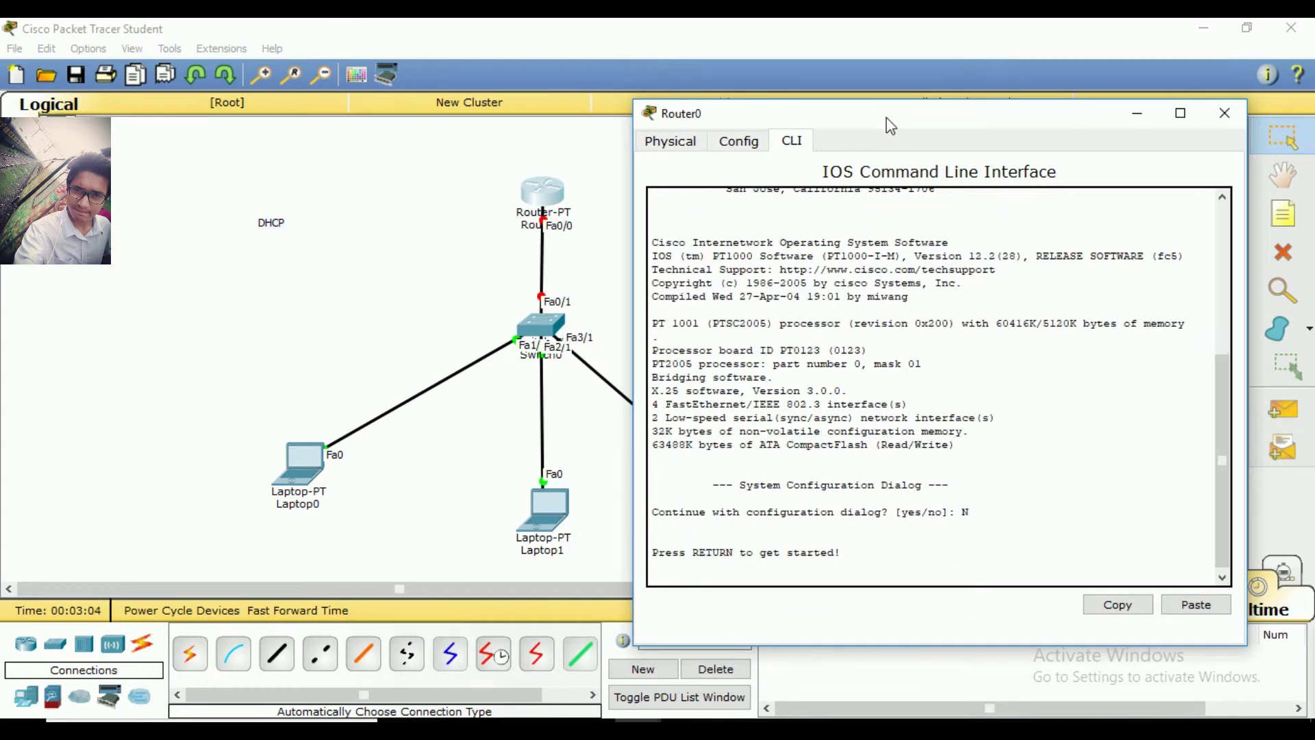
key("Return")
type("ENA")
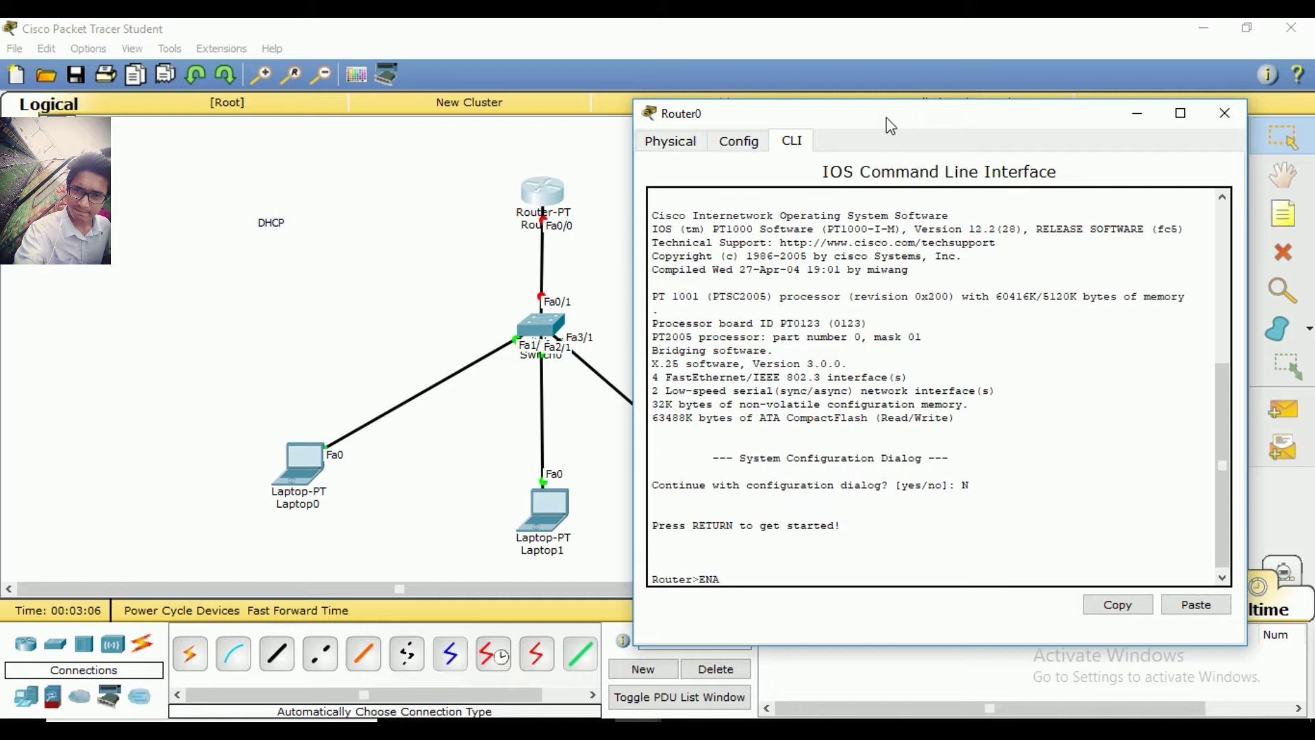
key("Return")
type("CONF T")
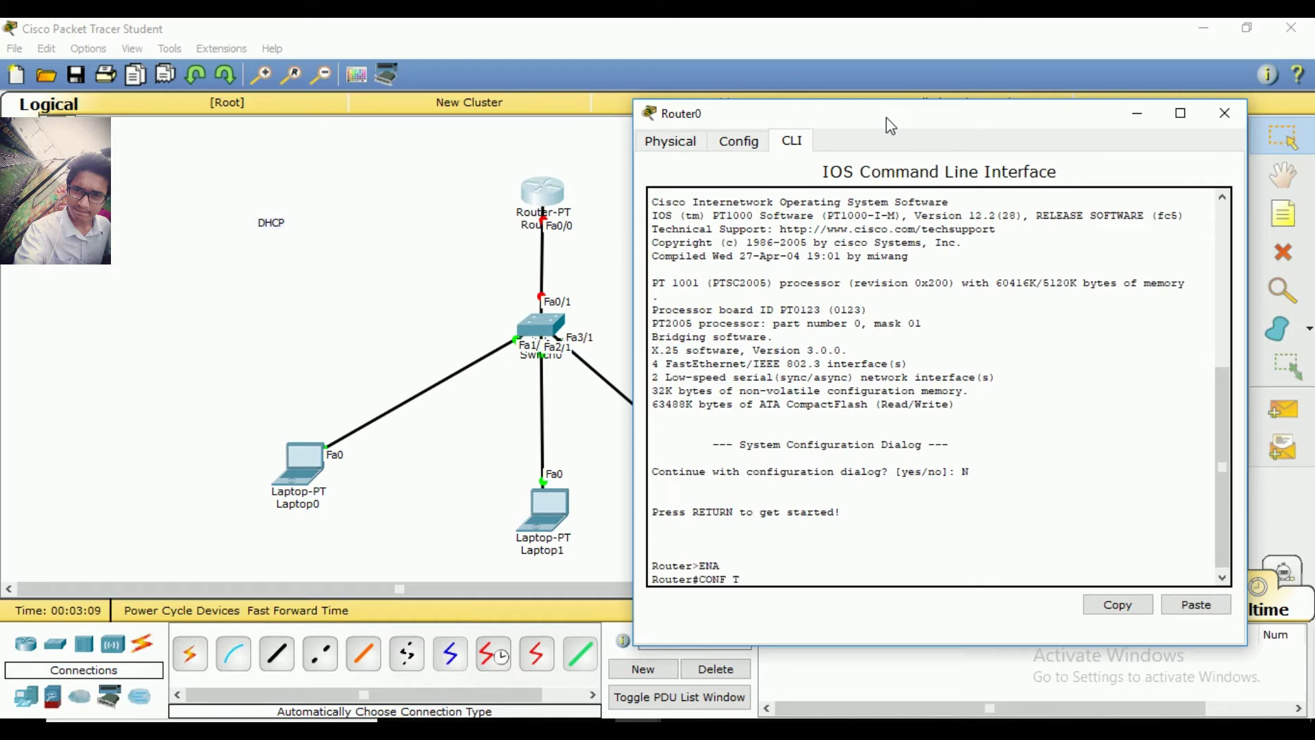
key("Return")
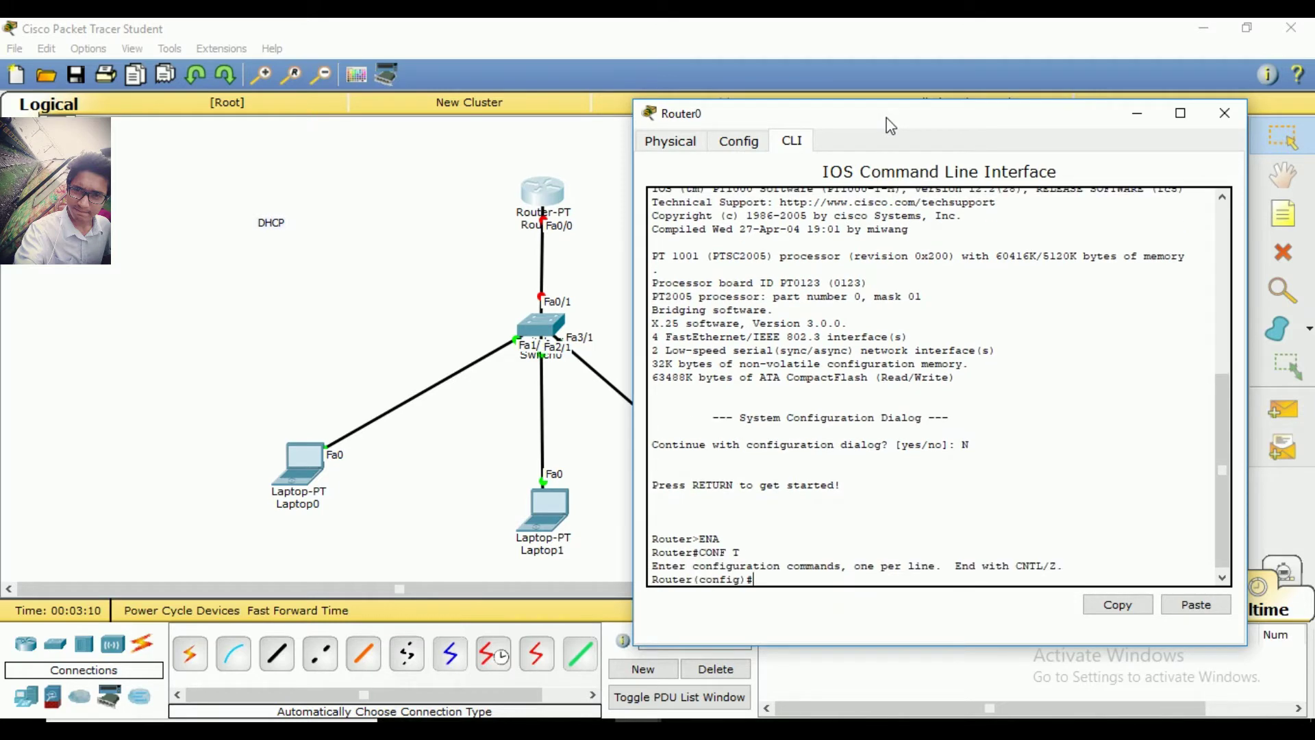
- Give FastEthernet0/0 address 192.168.10.1 255.255.255.0 and bring it up with no shut
type("INT FA 0/0")
key("Return")
type("I")
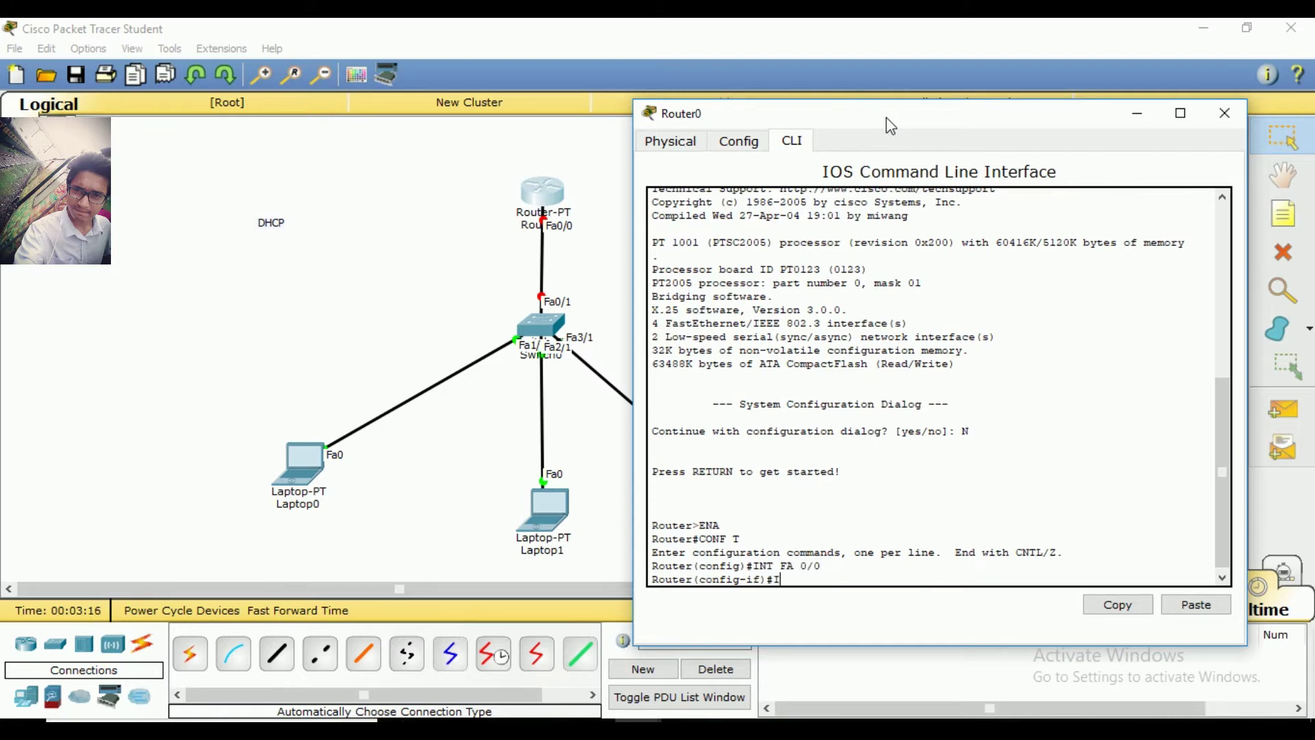
type("P ADD 192.168.10.1 255.255.2")
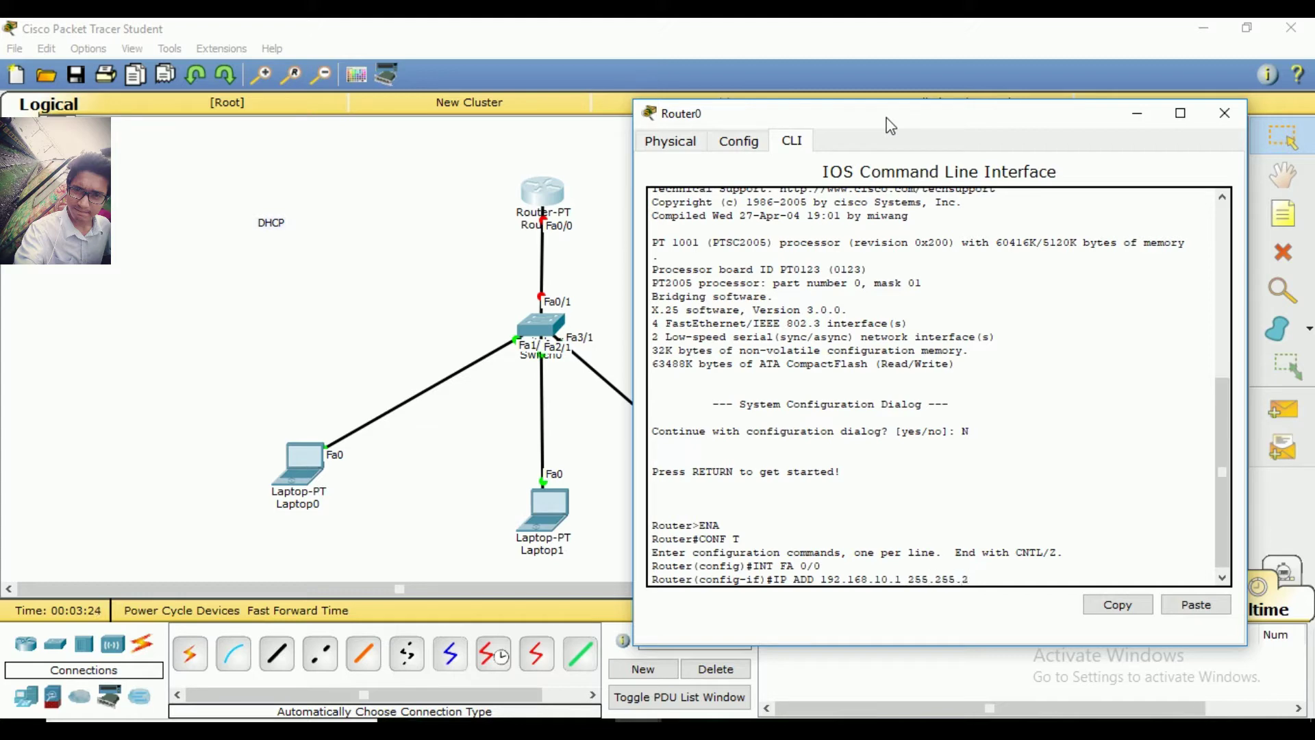
type("55.0")
key("Return")
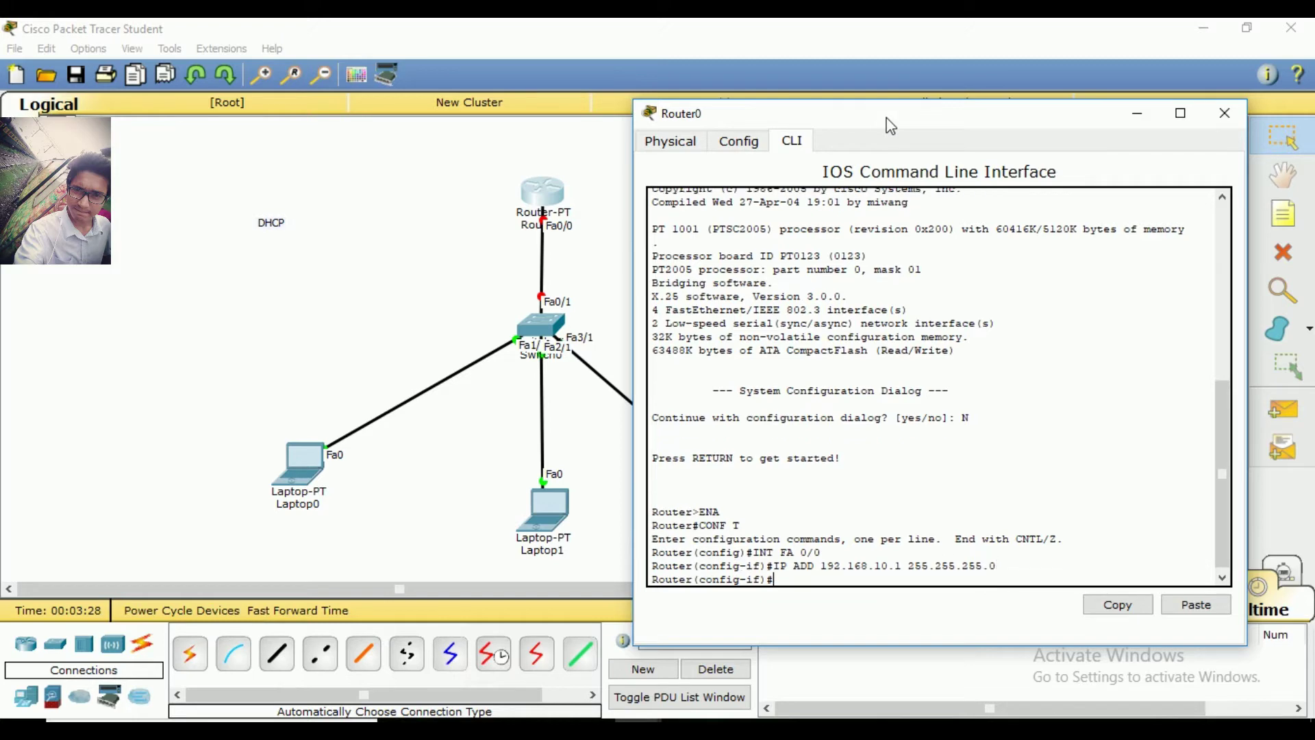
type("NO SHUT")
key("Return")
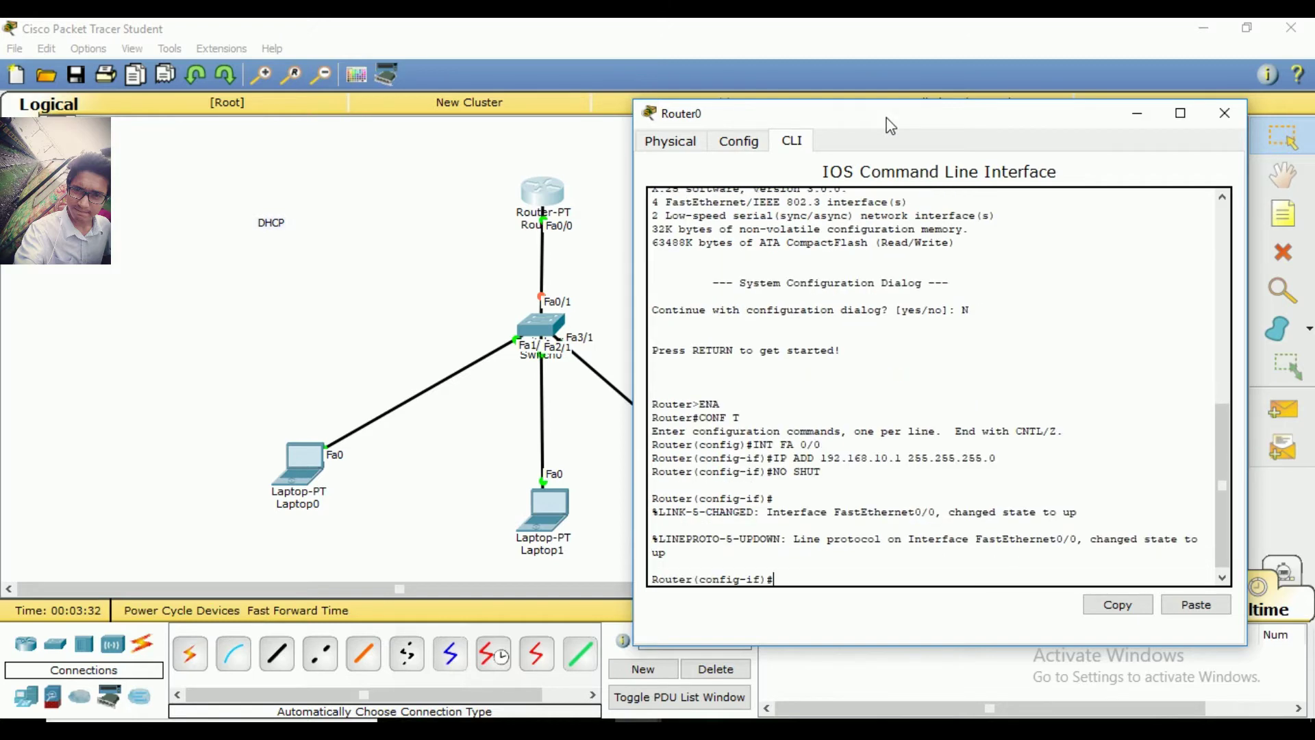
type("EXIT")
key("Return")
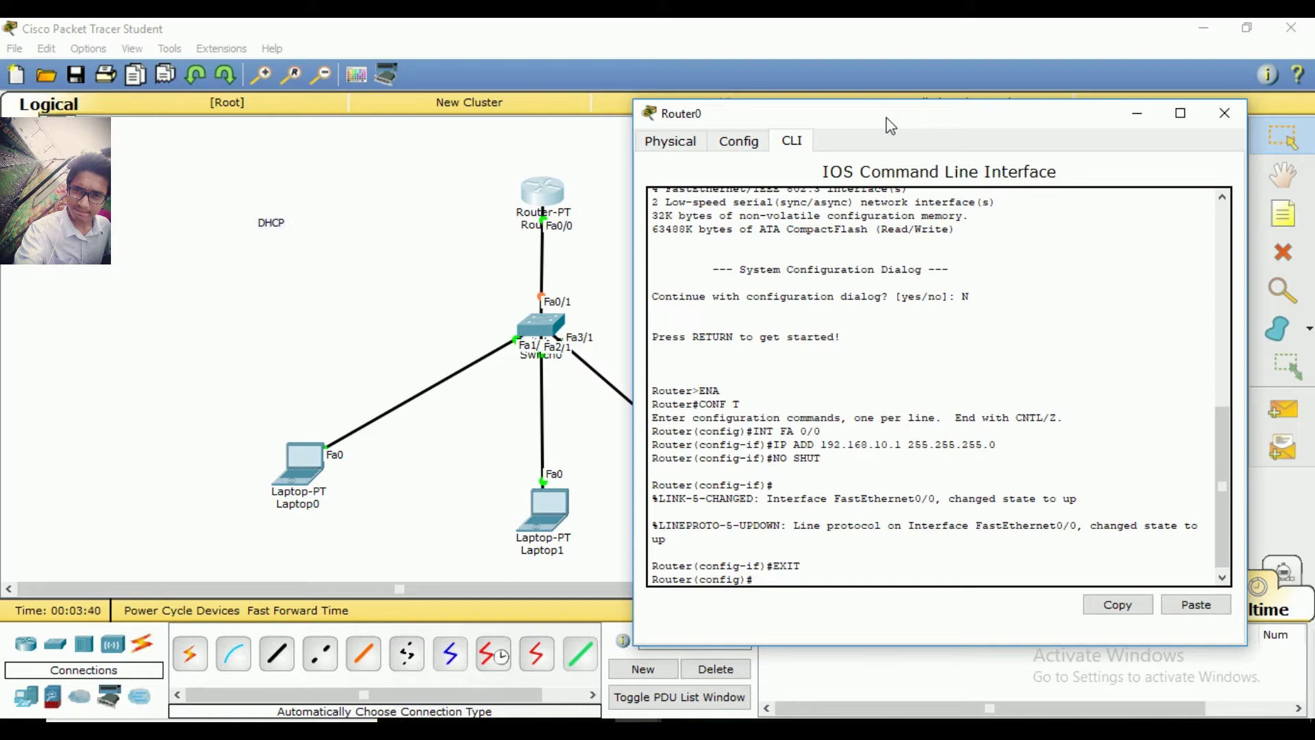
- Create DHCP pool DON with network 192.168.10.0 255.255.255.0 and default-router 192.168.10.1
type("IP DHCP POOL DON")
key("Return")
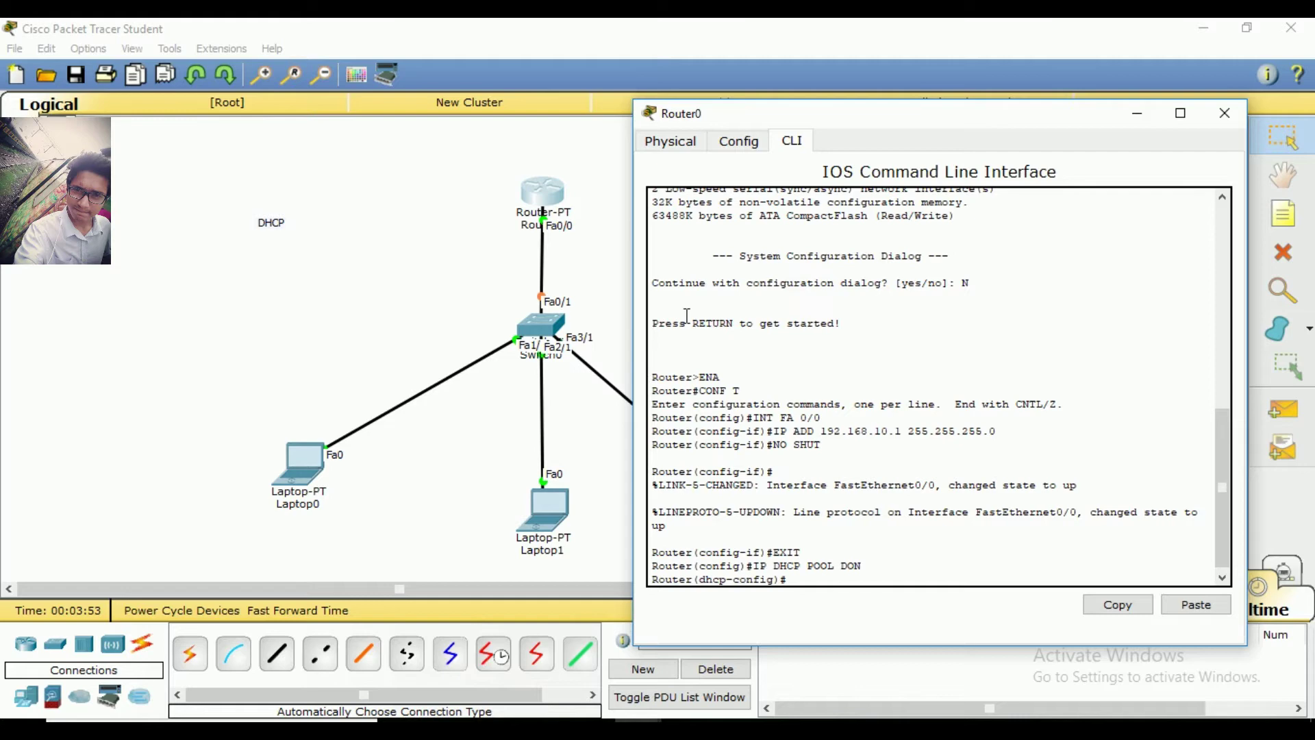
type("NETWORK 192.168.10.0 255")
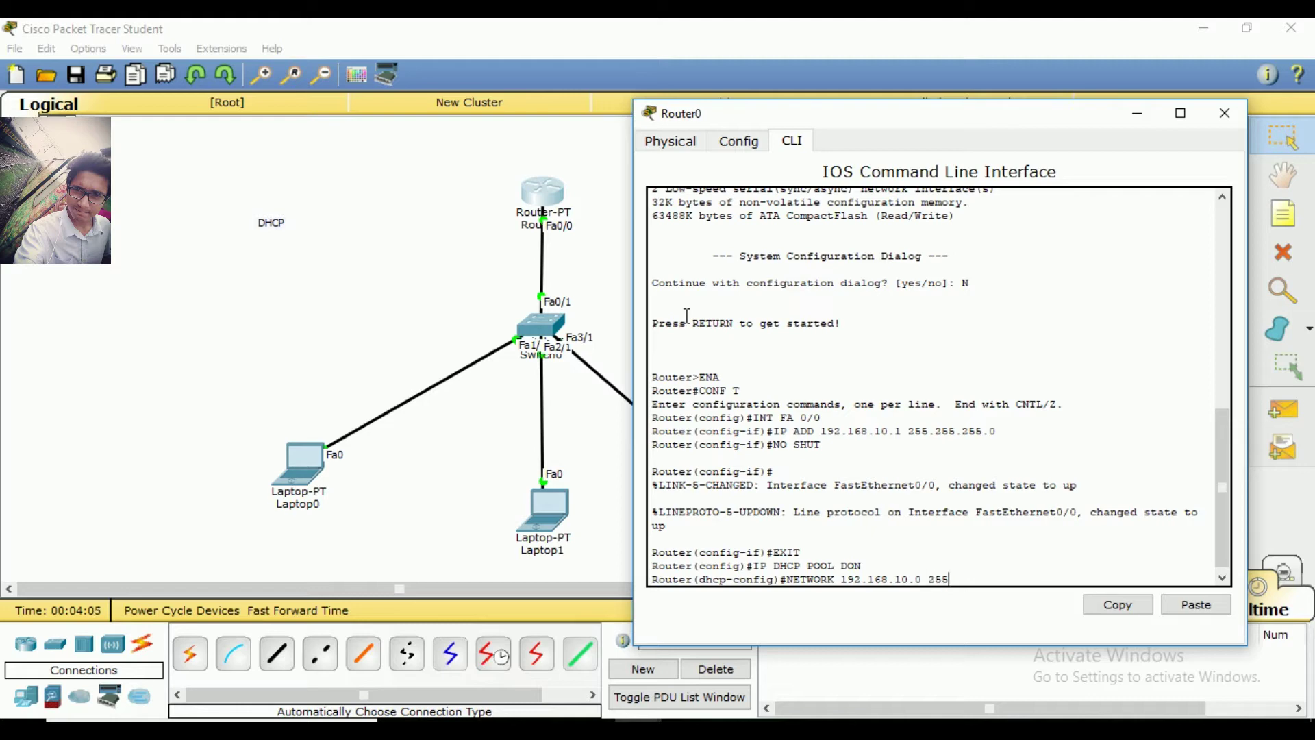
type(".255.255.0")
key("Return")
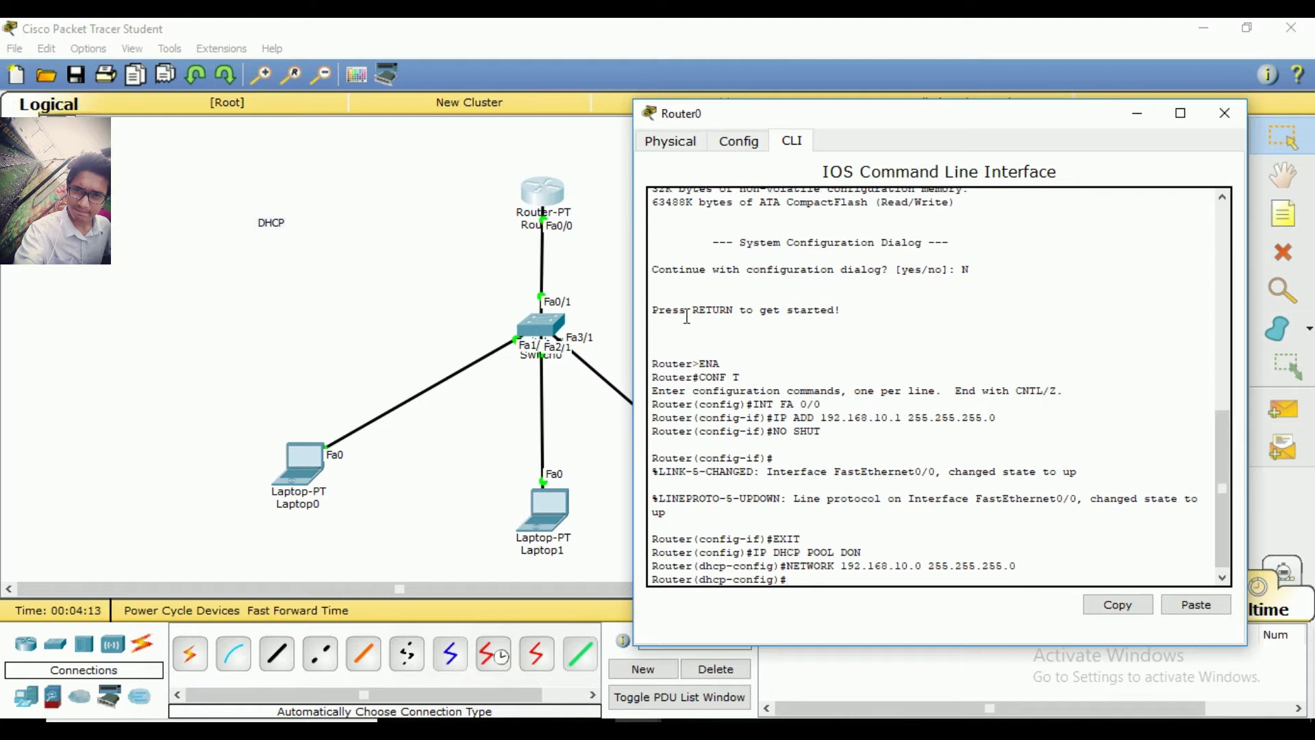
type("DEFAIULT-ROUTEER")
key("BackSpace")
key("BackSpace")
type("R 192.1")
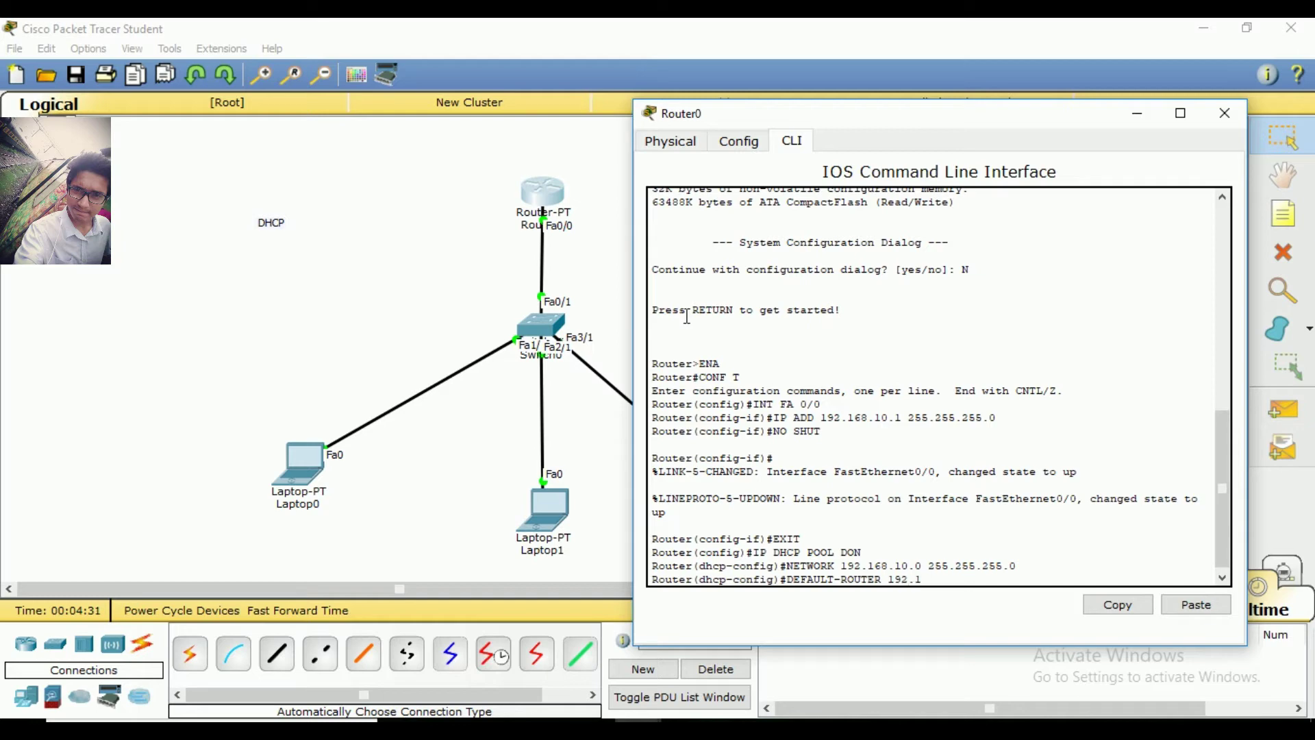
type("68.10.1")
key("Return")
type("EXIT")
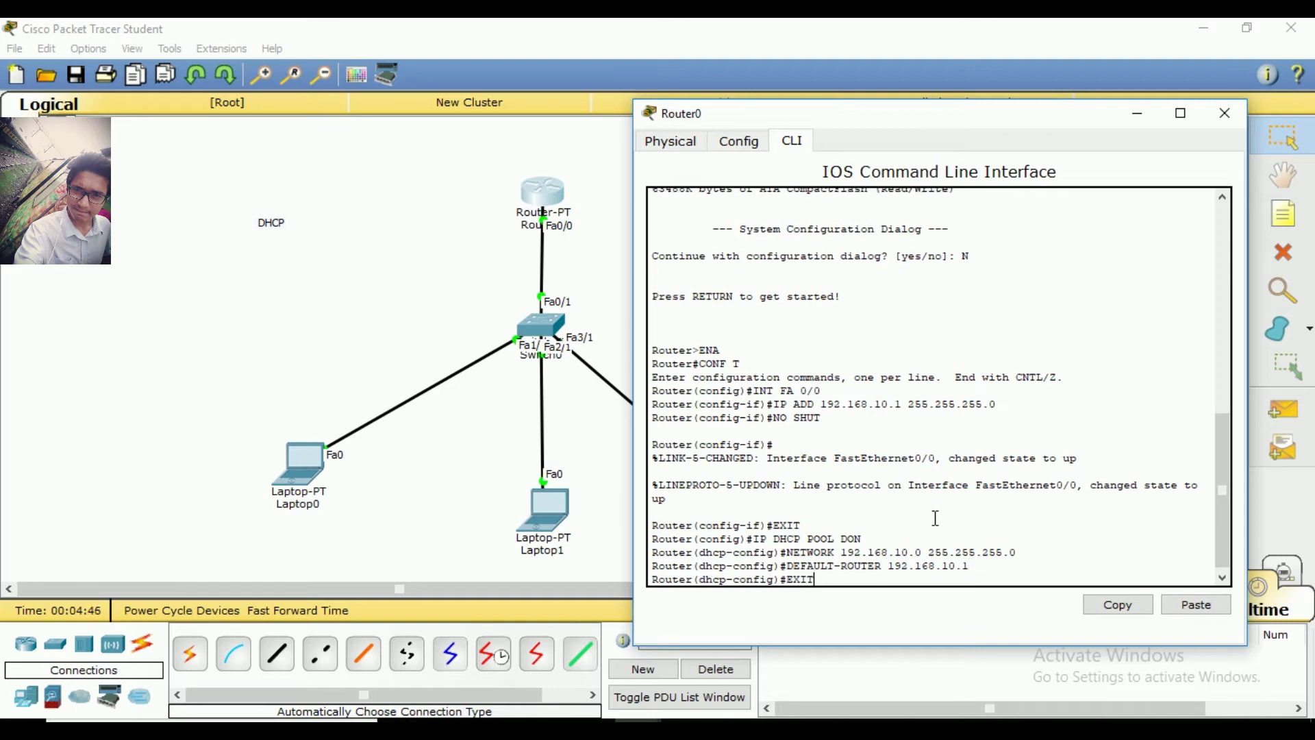
key("Return")
key("Return")
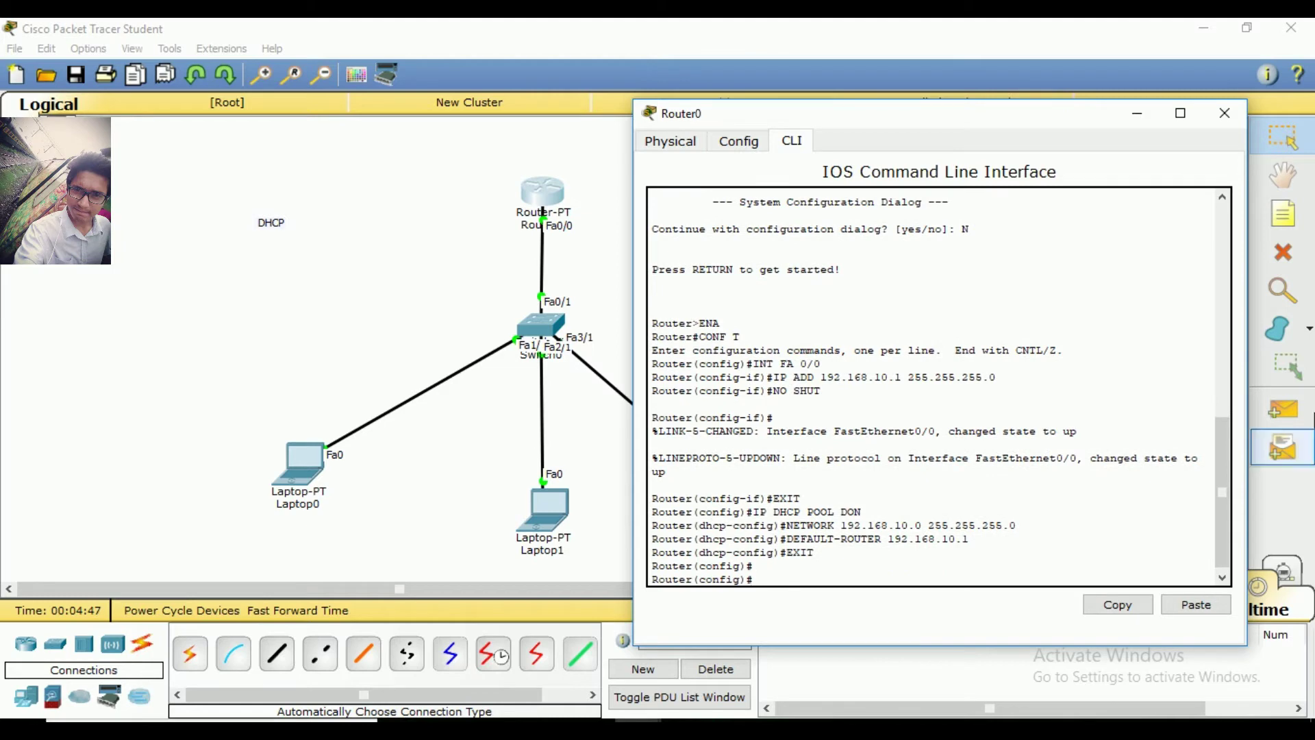
- Close Router0 and switch Laptop0's IP configuration to DHCP, receiving 192.168.10.2 with gateway 192.168.10.1
left_click(1226, 115)
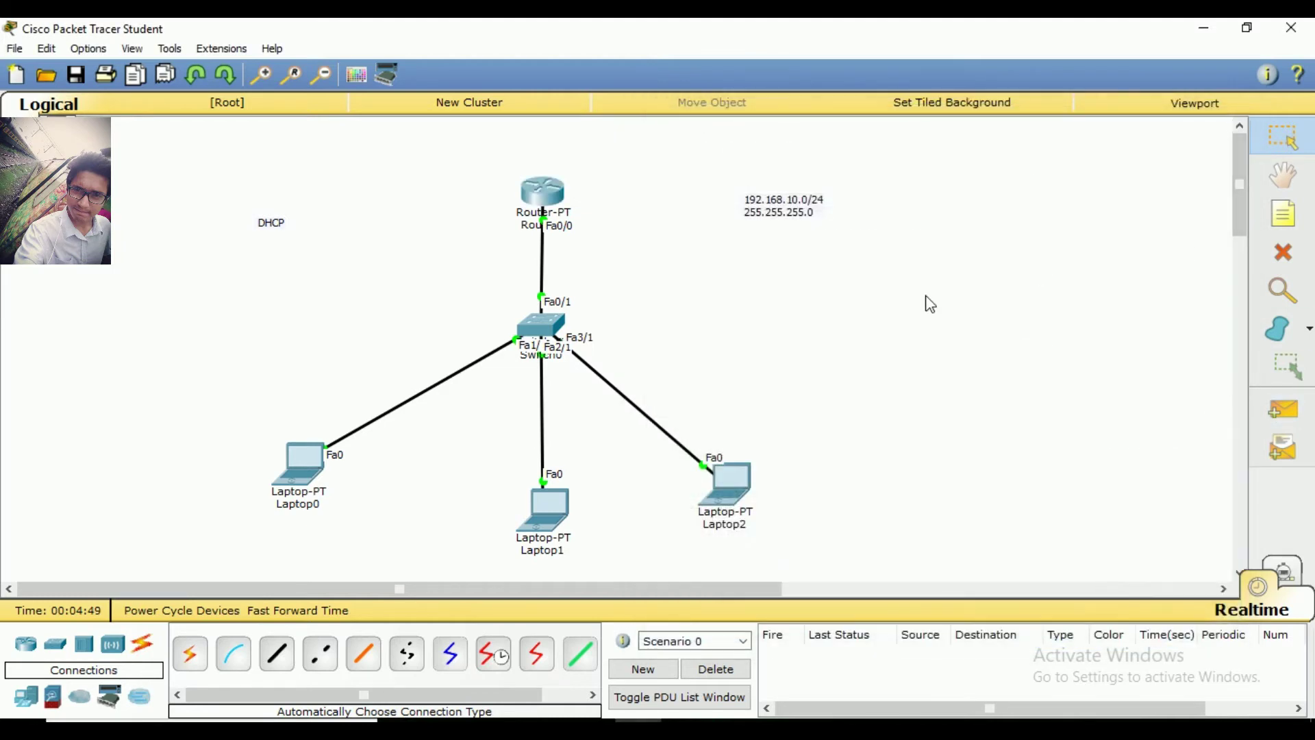
left_click(291, 465)
left_click_drag(676, 143, 935, 131)
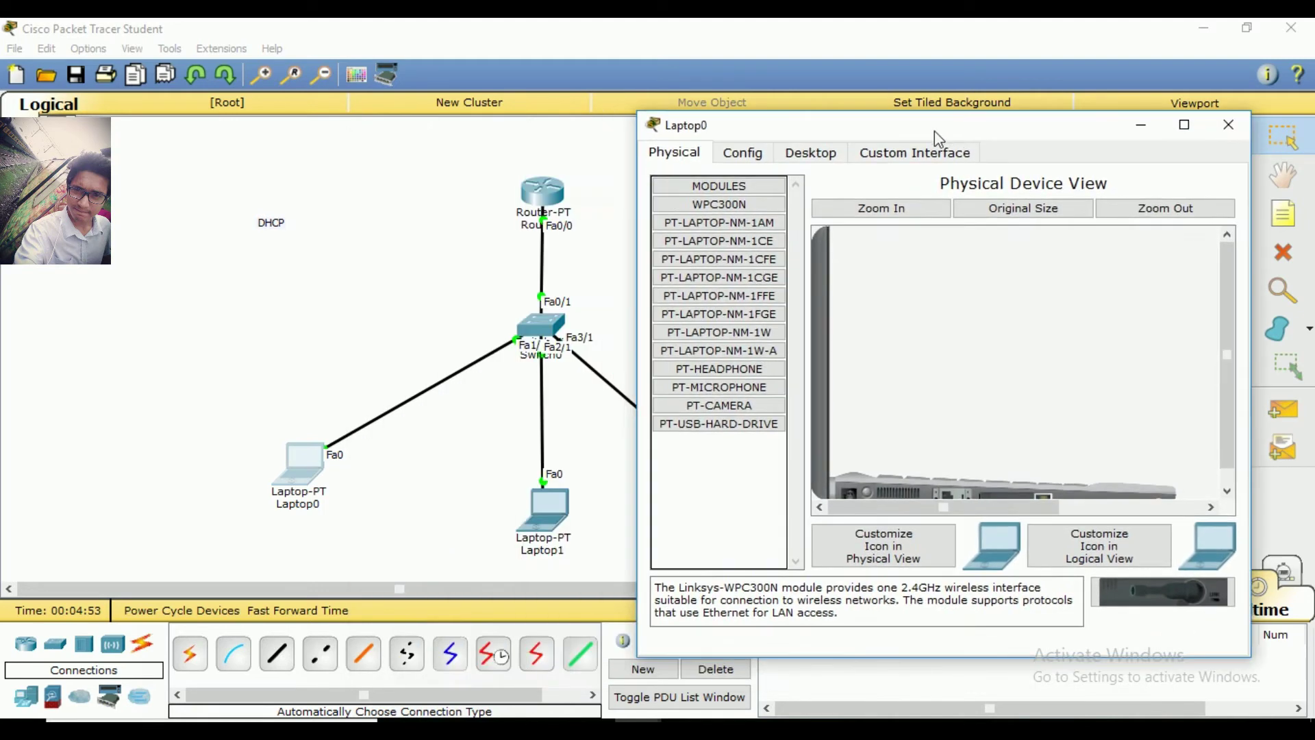
left_click(821, 157)
left_click(747, 253)
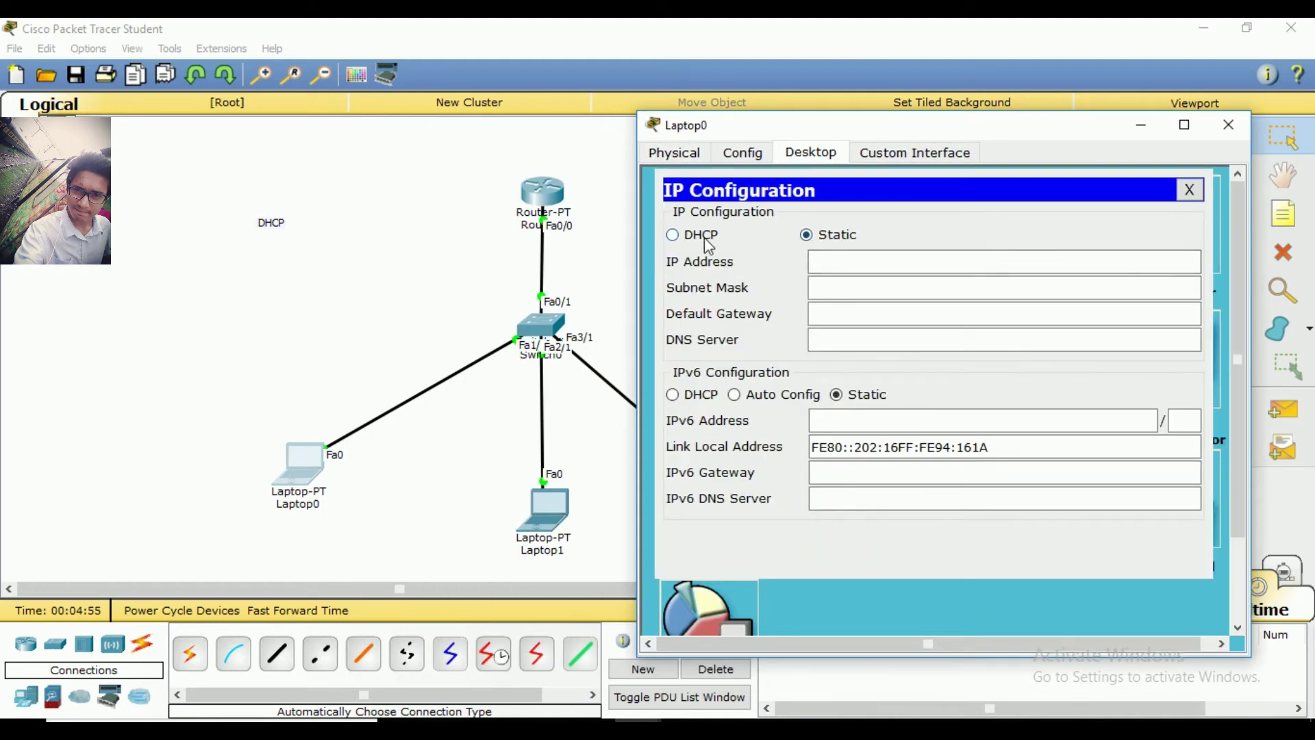
left_click(674, 236)
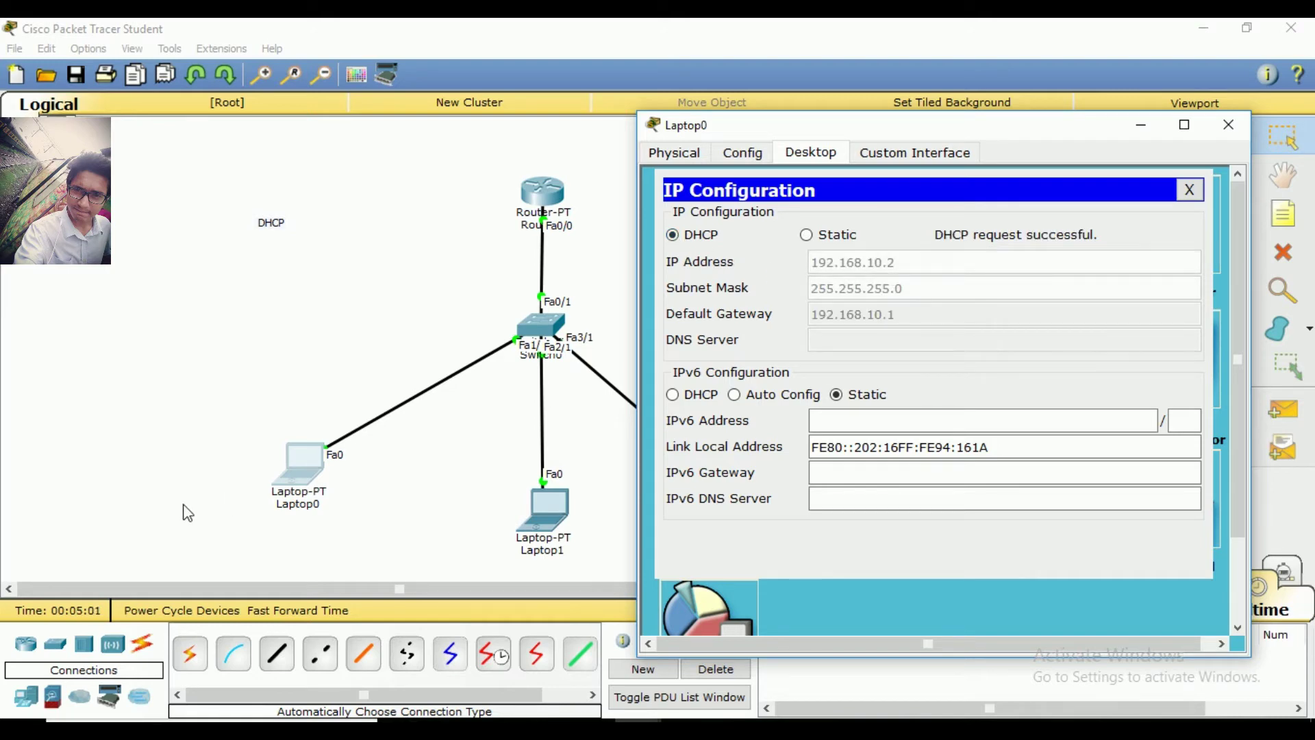
- Close Laptop0 and switch Laptop1's IP configuration to DHCP, receiving 192.168.10.3
left_click(1229, 125)
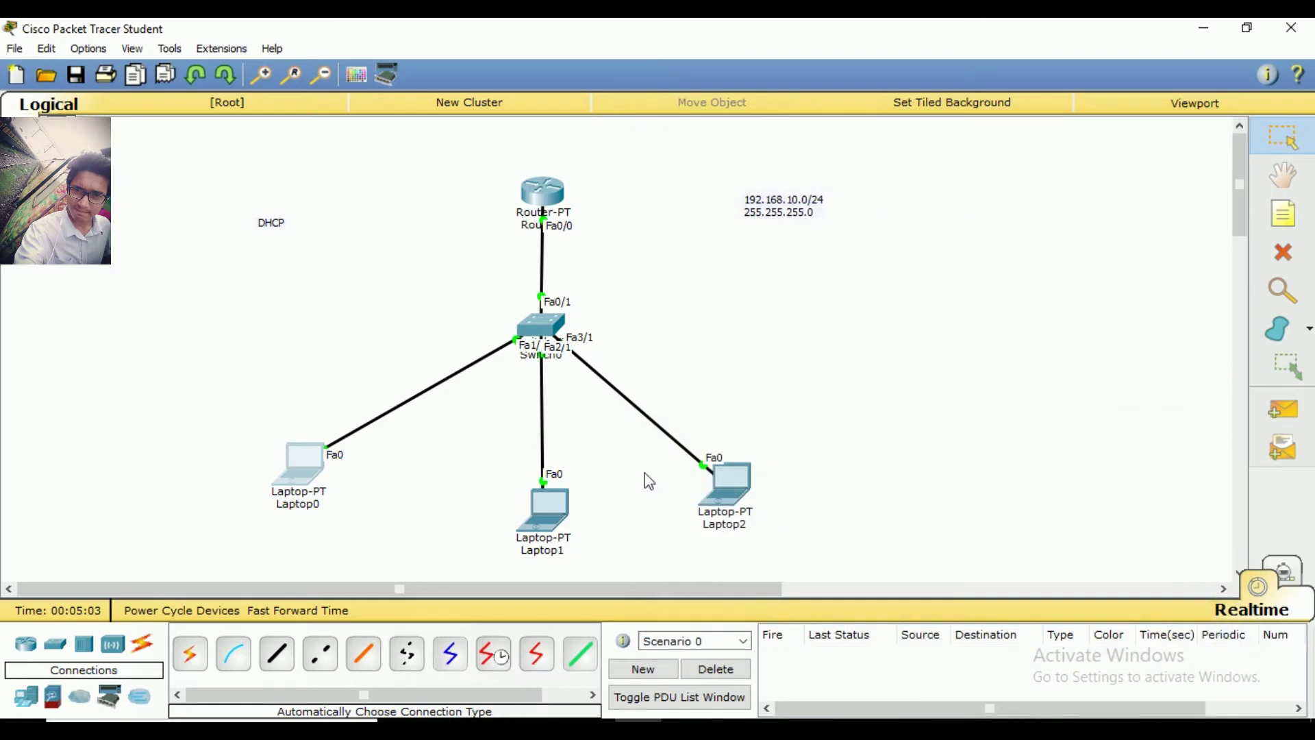
left_click(538, 511)
left_click(532, 173)
left_click(472, 235)
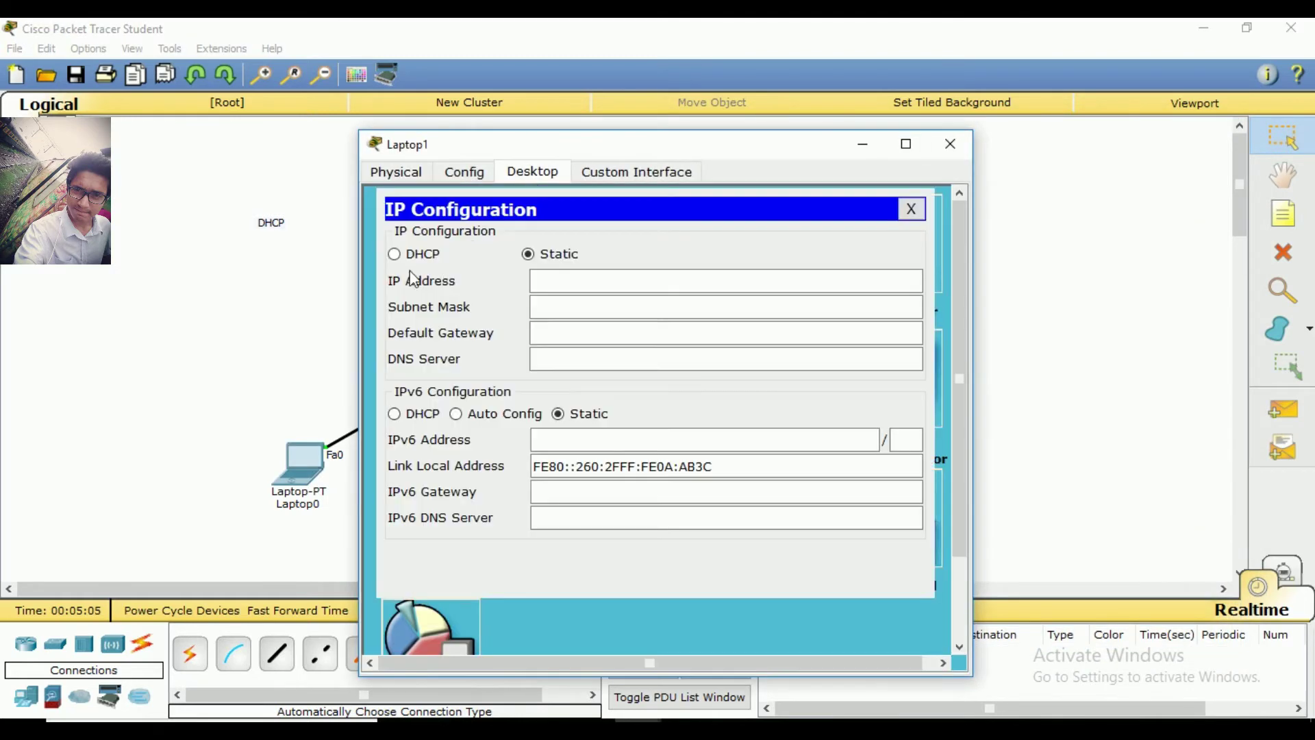
left_click(395, 254)
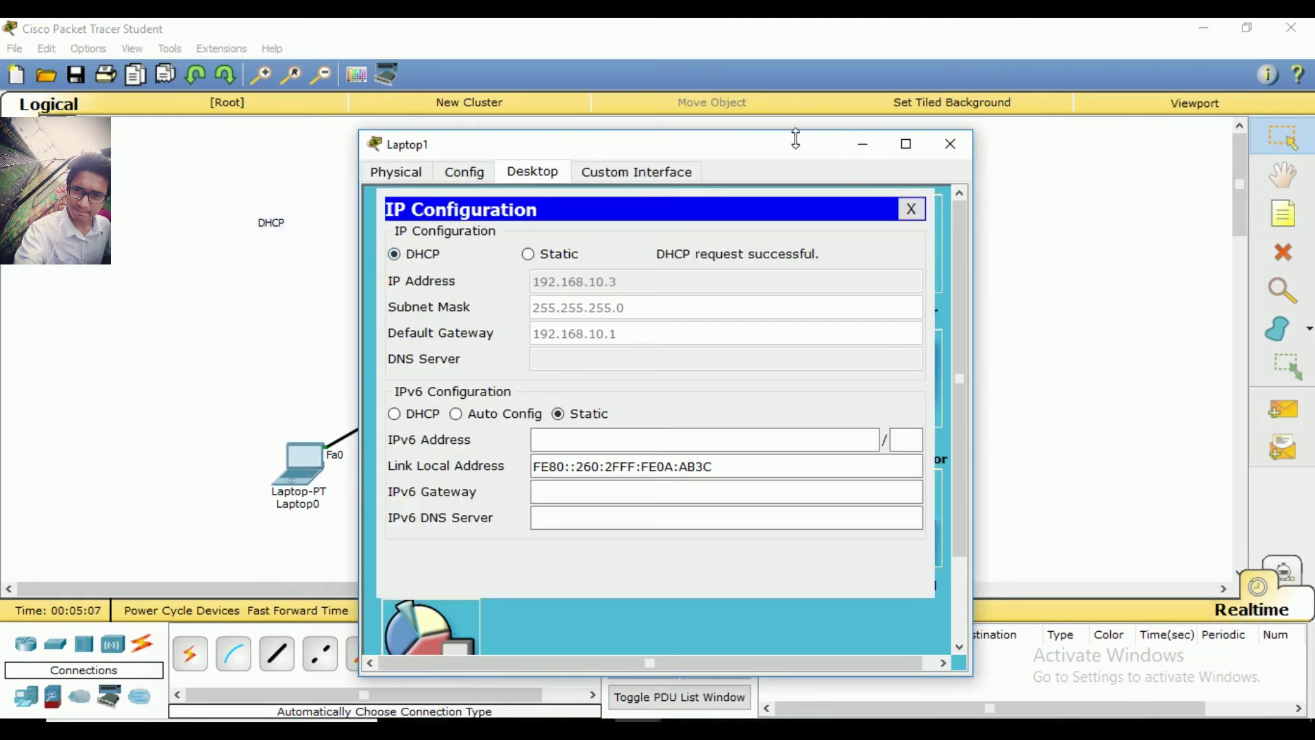
left_click_drag(793, 138, 1011, 106)
left_click(1172, 103)
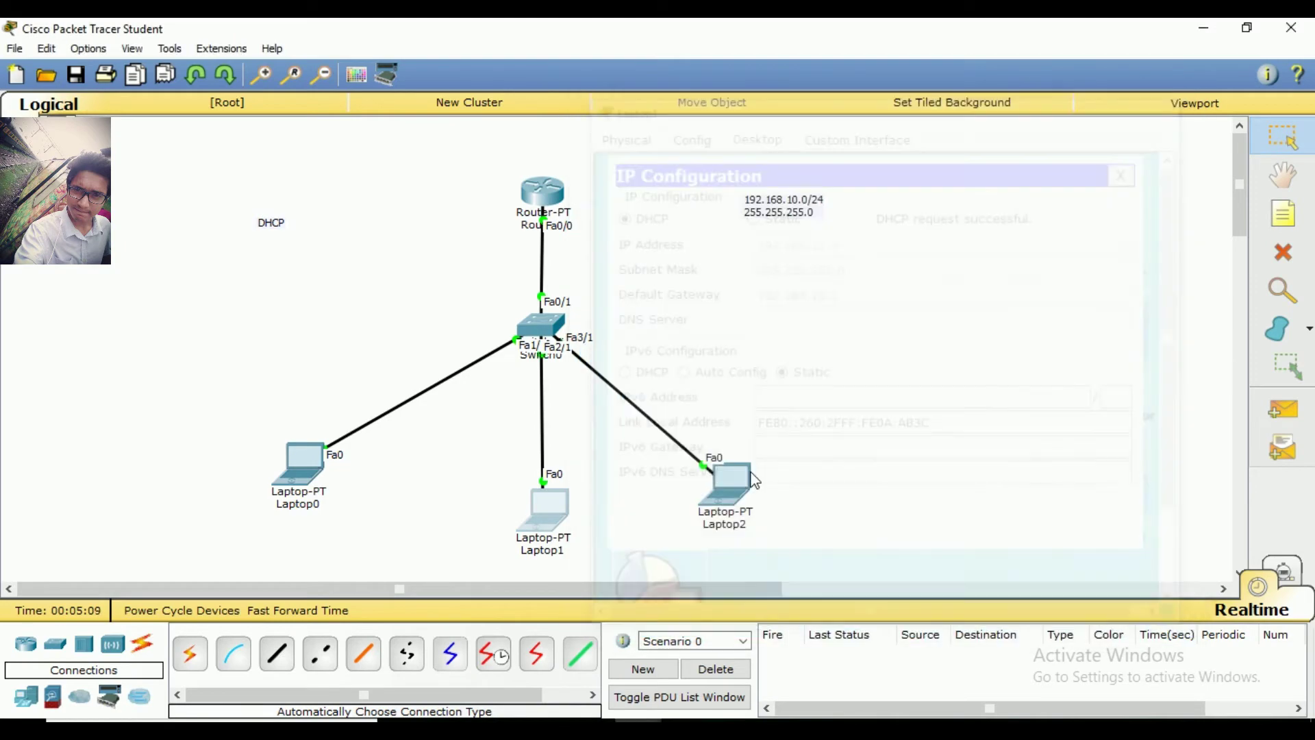
- Switch Laptop2's IP configuration to DHCP, receiving 192.168.10.4, and close its window
left_click(716, 486)
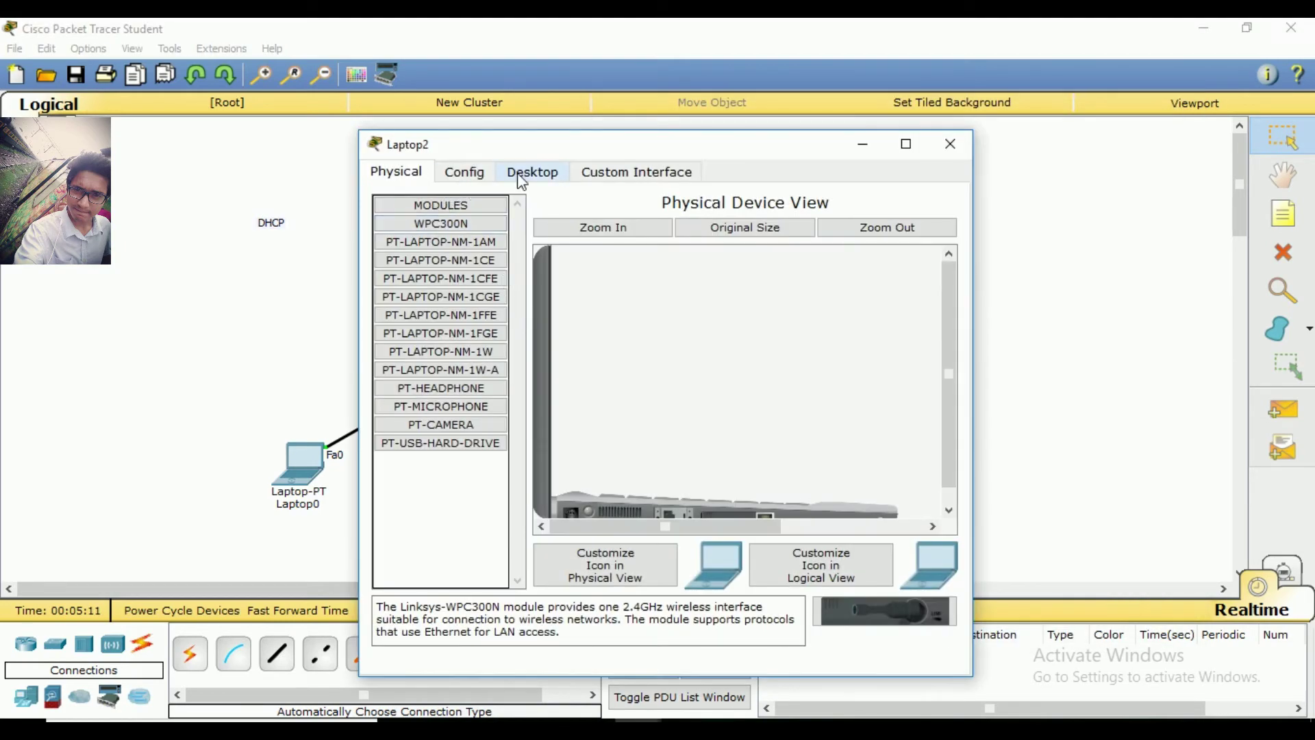
left_click(522, 175)
left_click(443, 256)
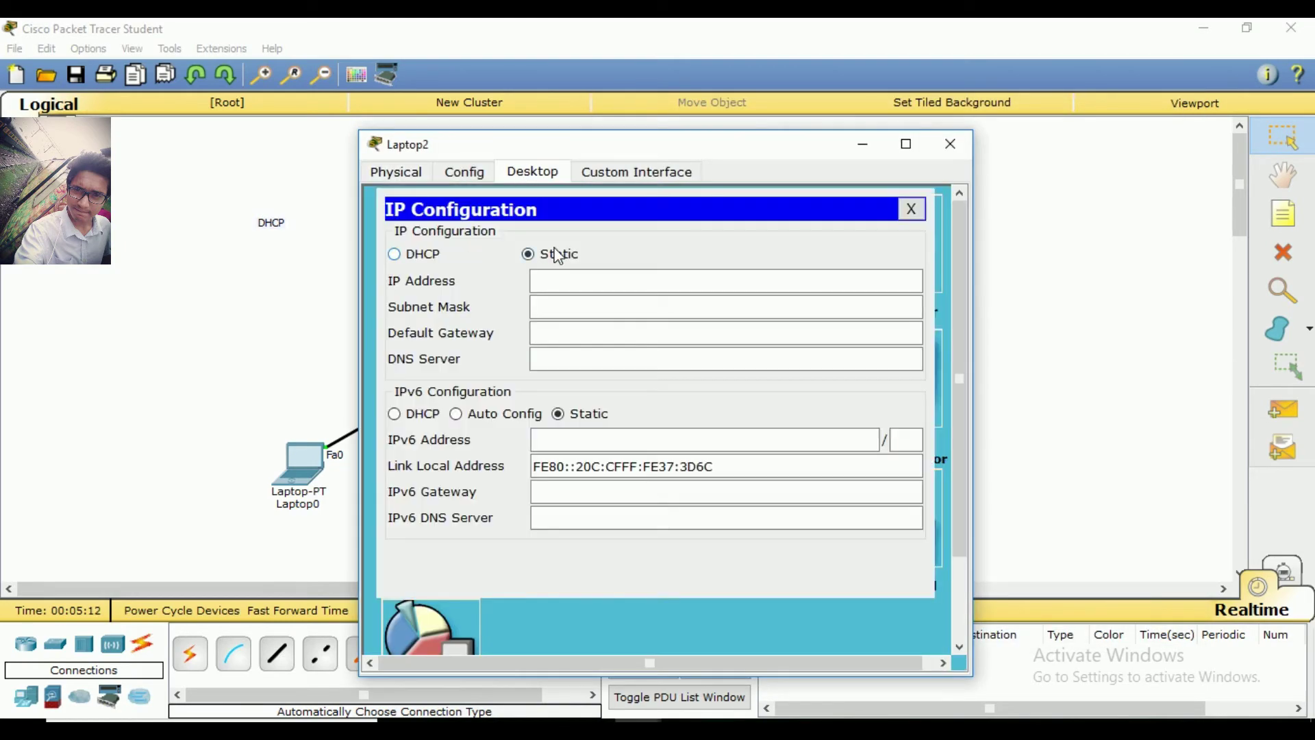
left_click(394, 254)
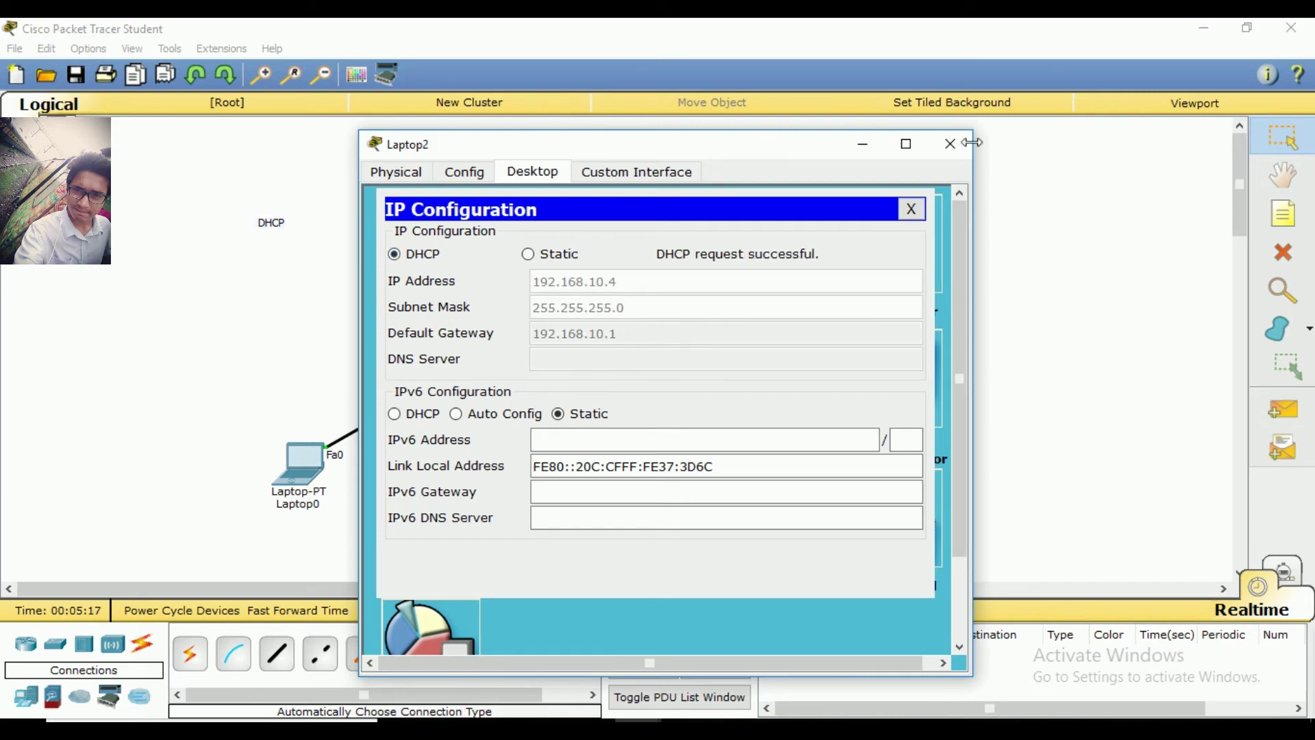
left_click(951, 144)
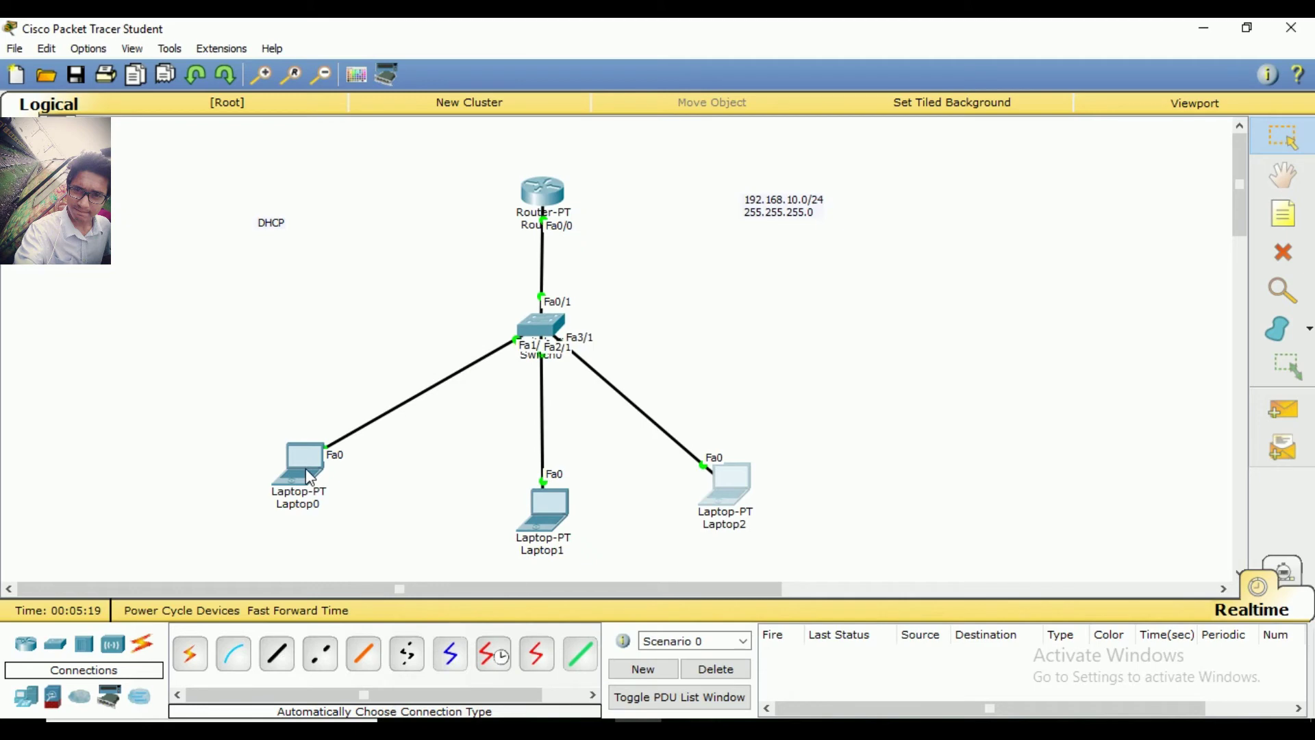
- Edit the canvas subnet note to read 192.168.10.0-5/24
mouse_move(322, 459)
double_click(805, 205)
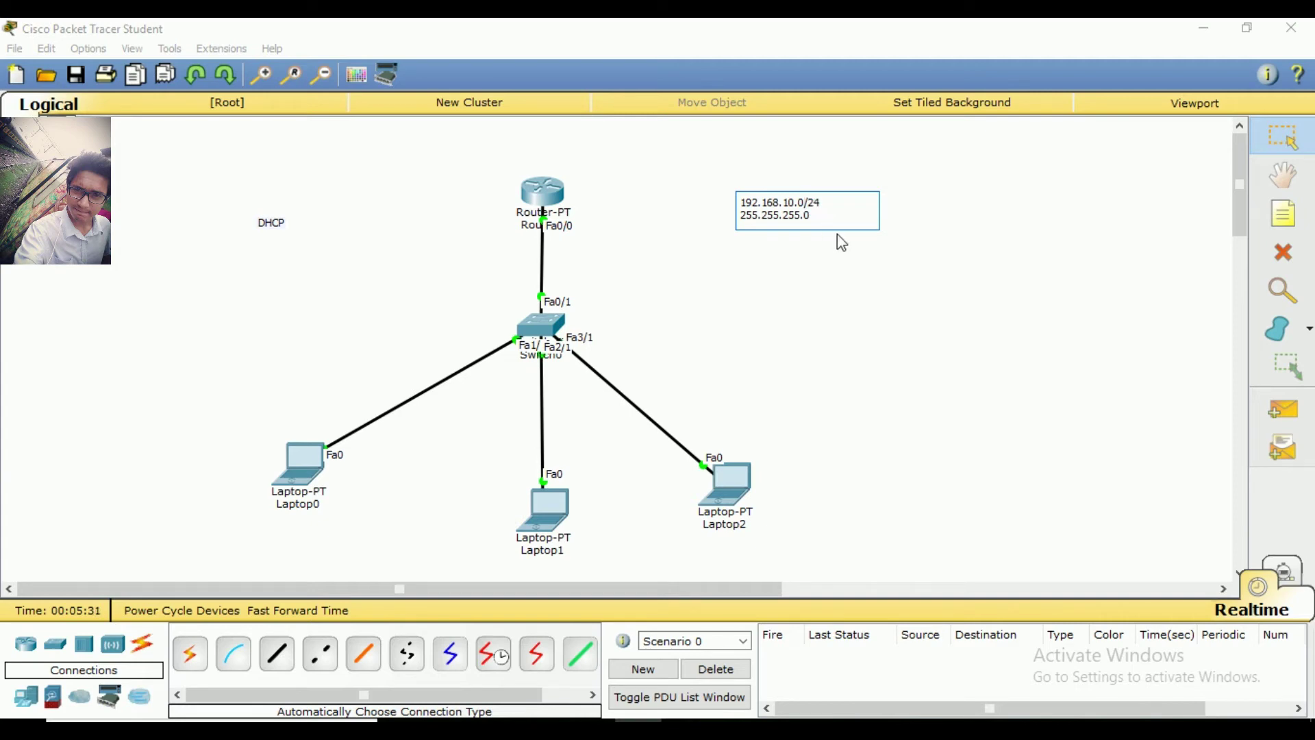
type("-5")
left_click_drag(799, 204, 815, 203)
- On Router0's CLI, run ip dhcp excluded-address 192.168.10.1 192.168.10.5
left_click(641, 221)
left_click(529, 199)
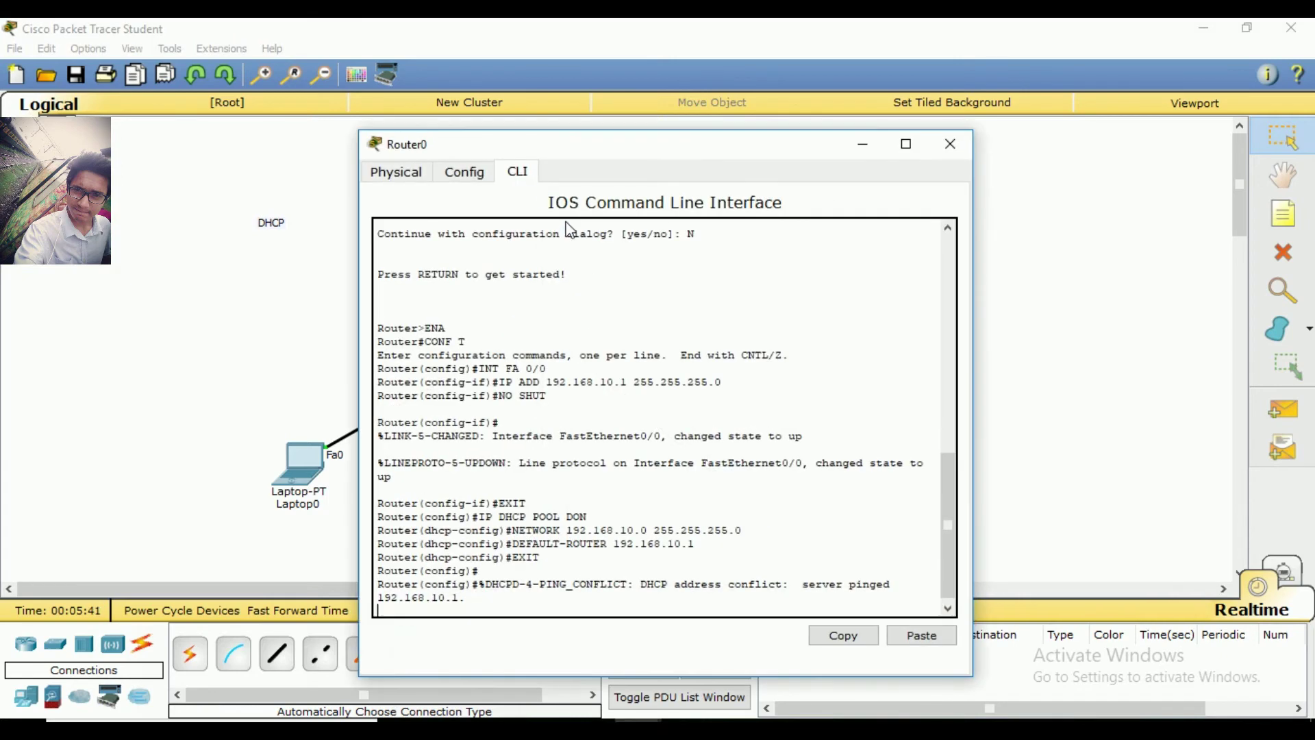
key("Return")
key("Return")
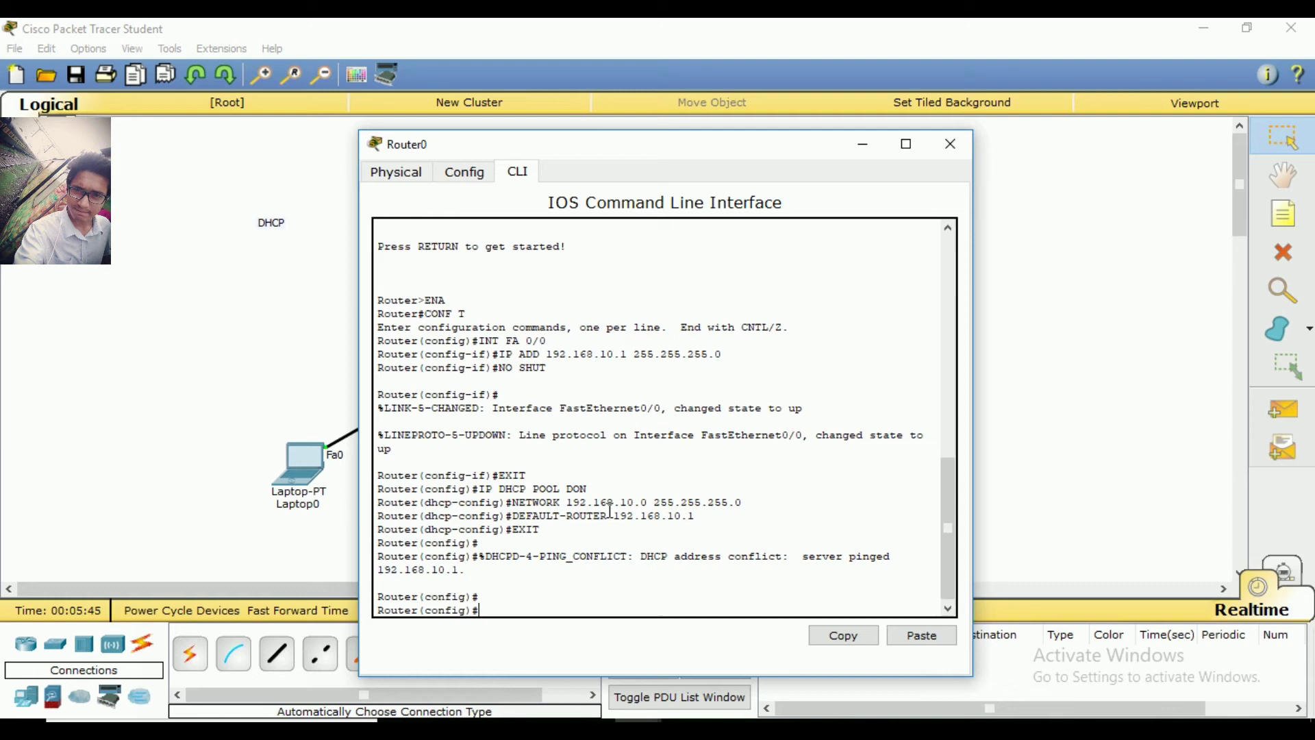
type("IP DHCP EXCLUDED-ADDREDD")
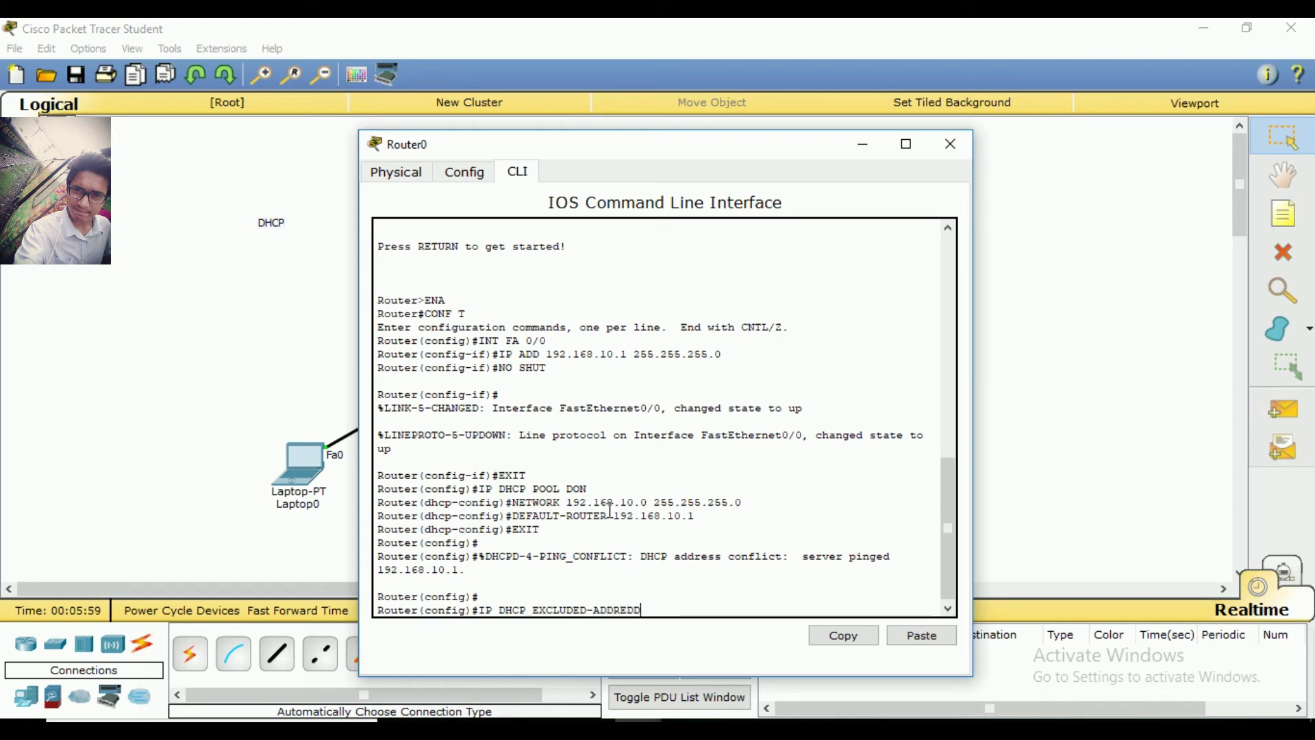
key("BackSpace")
key("BackSpace")
type("SS")
type("192.168.20")
key("BackSpace")
key("BackSpace")
type("10.1 192.168.10.5")
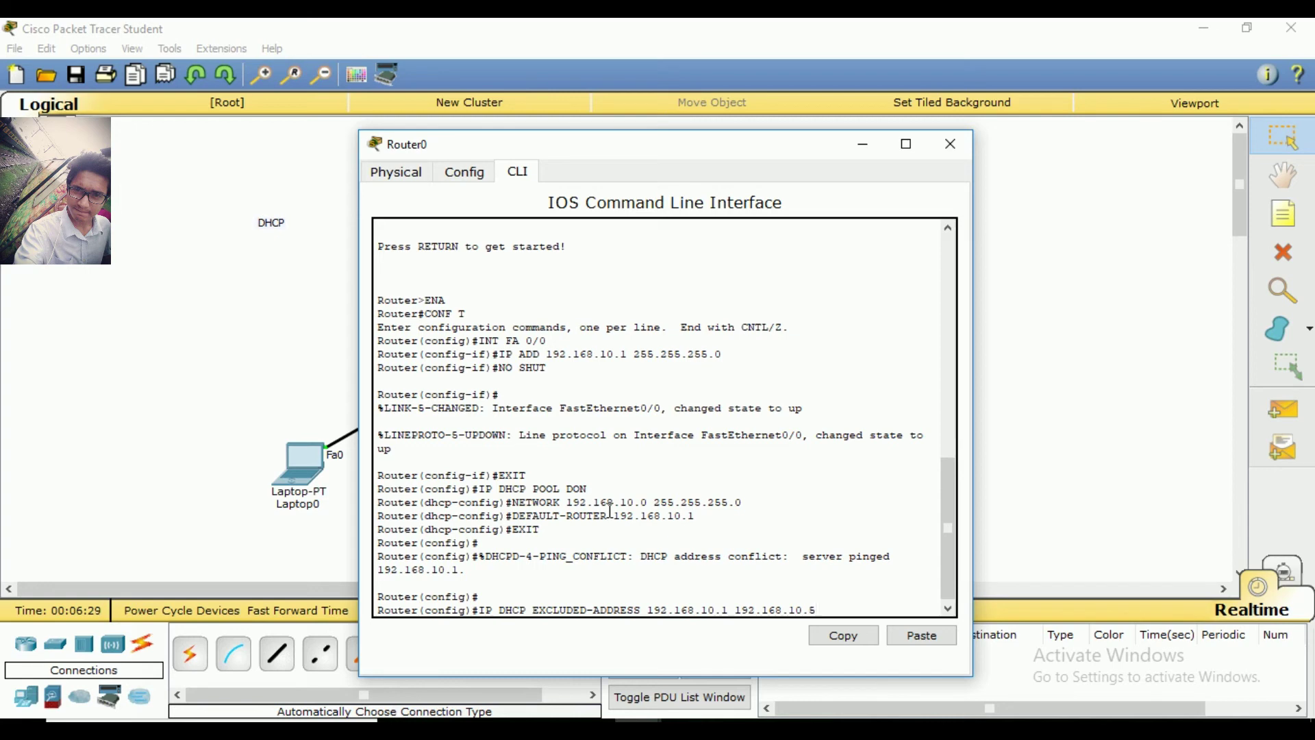
key("Return")
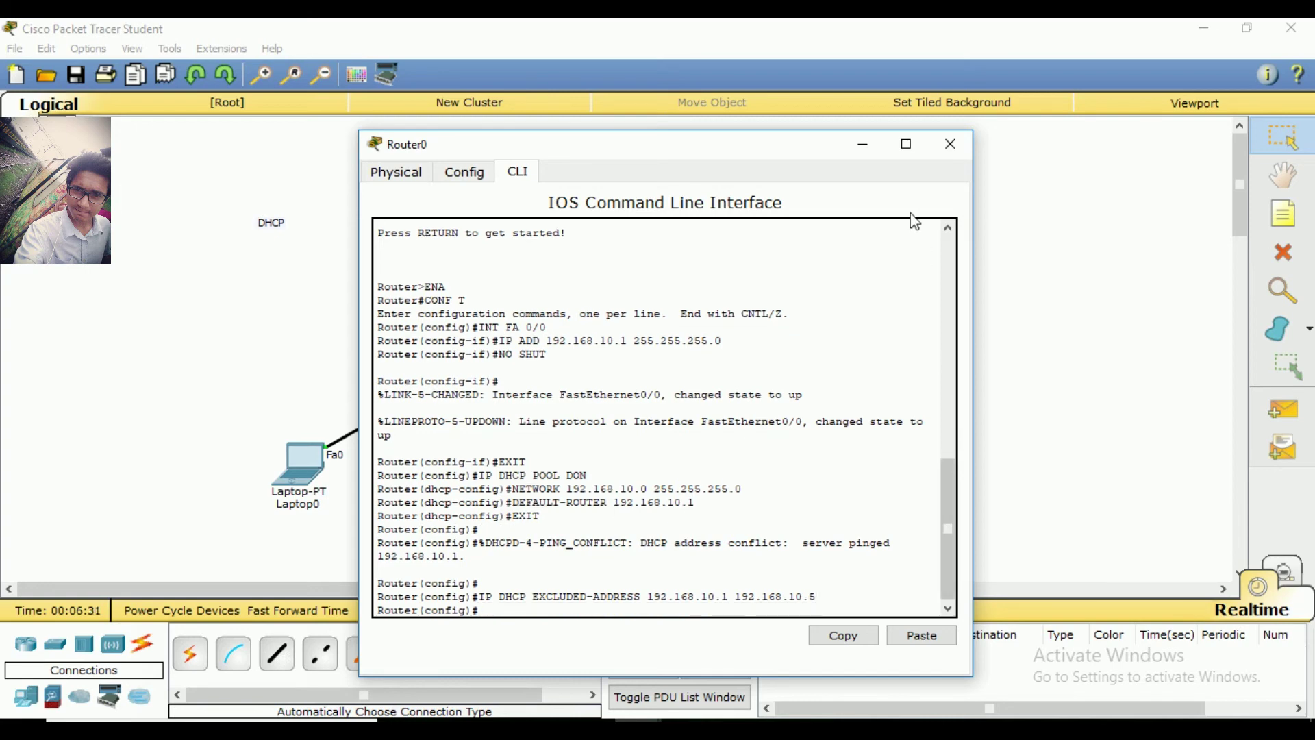
- Close Router0's window and set Laptop2's IP configuration back to Static
left_click(951, 145)
left_click(725, 476)
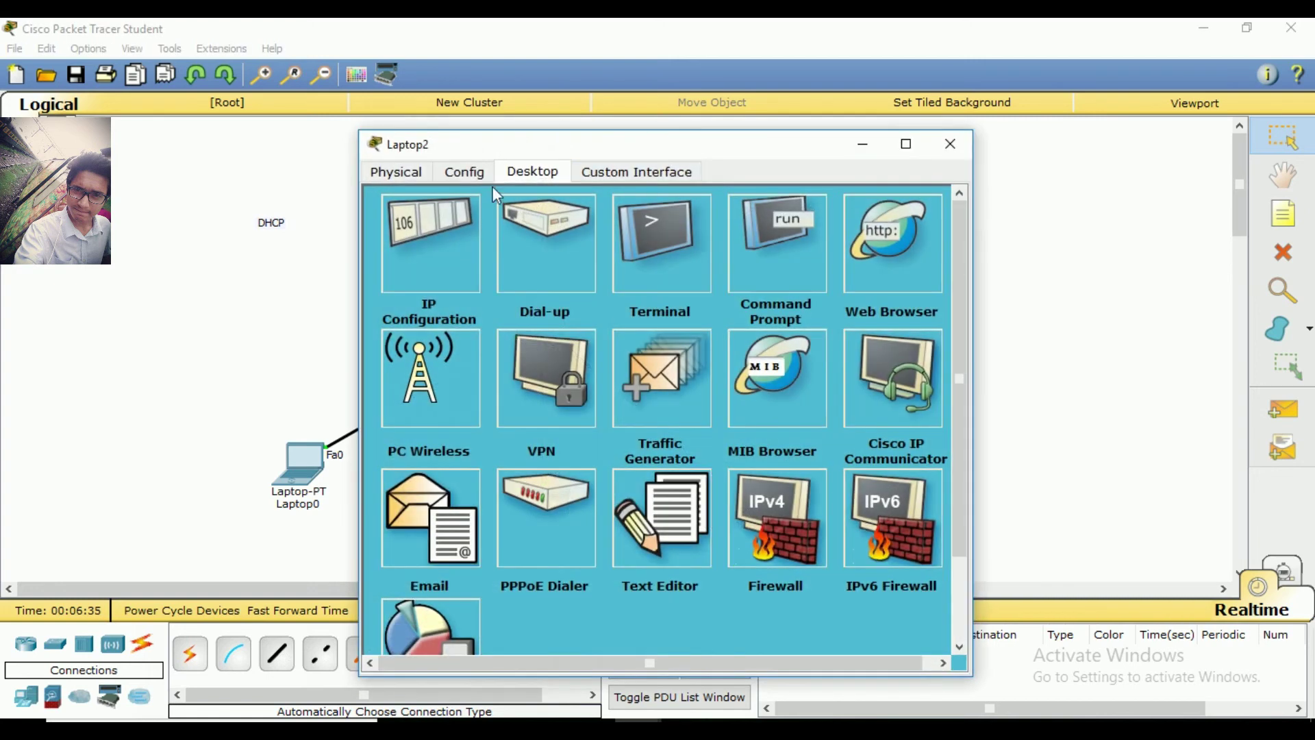
left_click(469, 233)
left_click(528, 254)
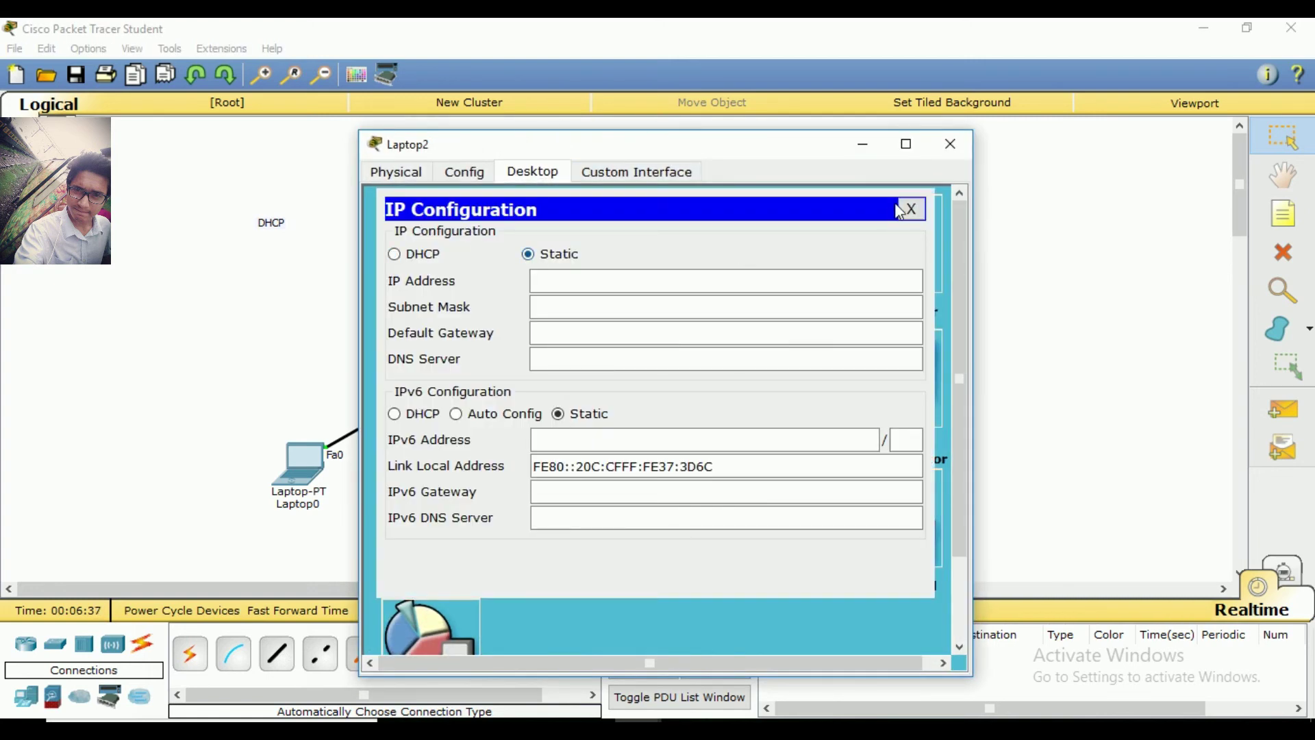
left_click(951, 144)
- Set Laptop1's IP configuration back to Static and close its window
left_click(566, 508)
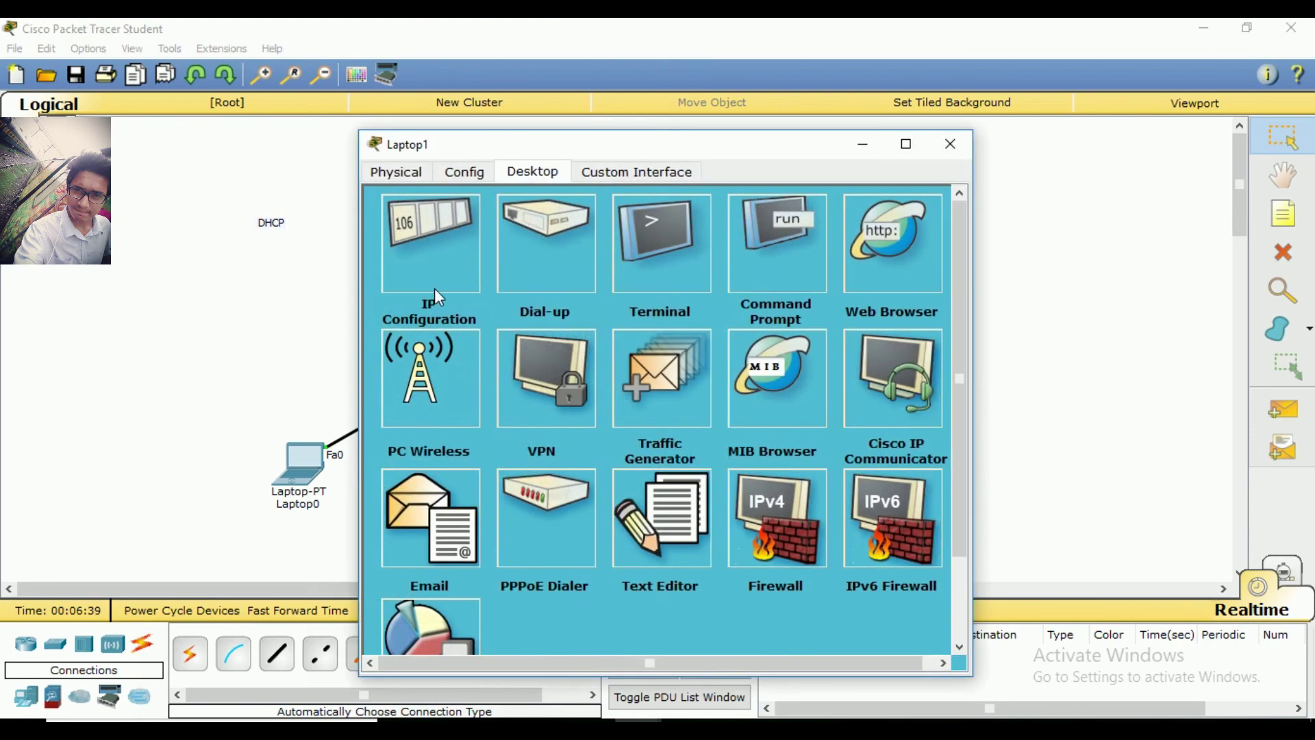
left_click(434, 289)
left_click(526, 256)
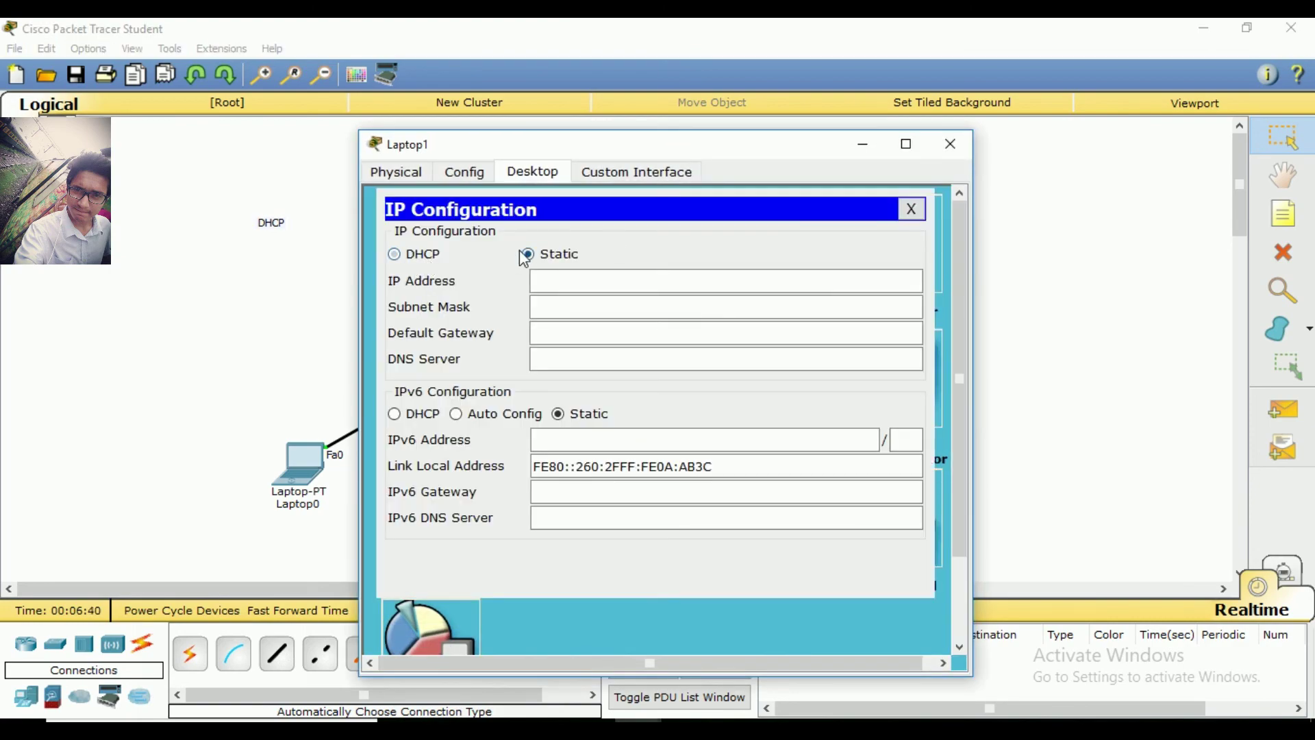
left_click(950, 144)
- Set Laptop0's IP configuration back to Static and close its window
left_click(312, 473)
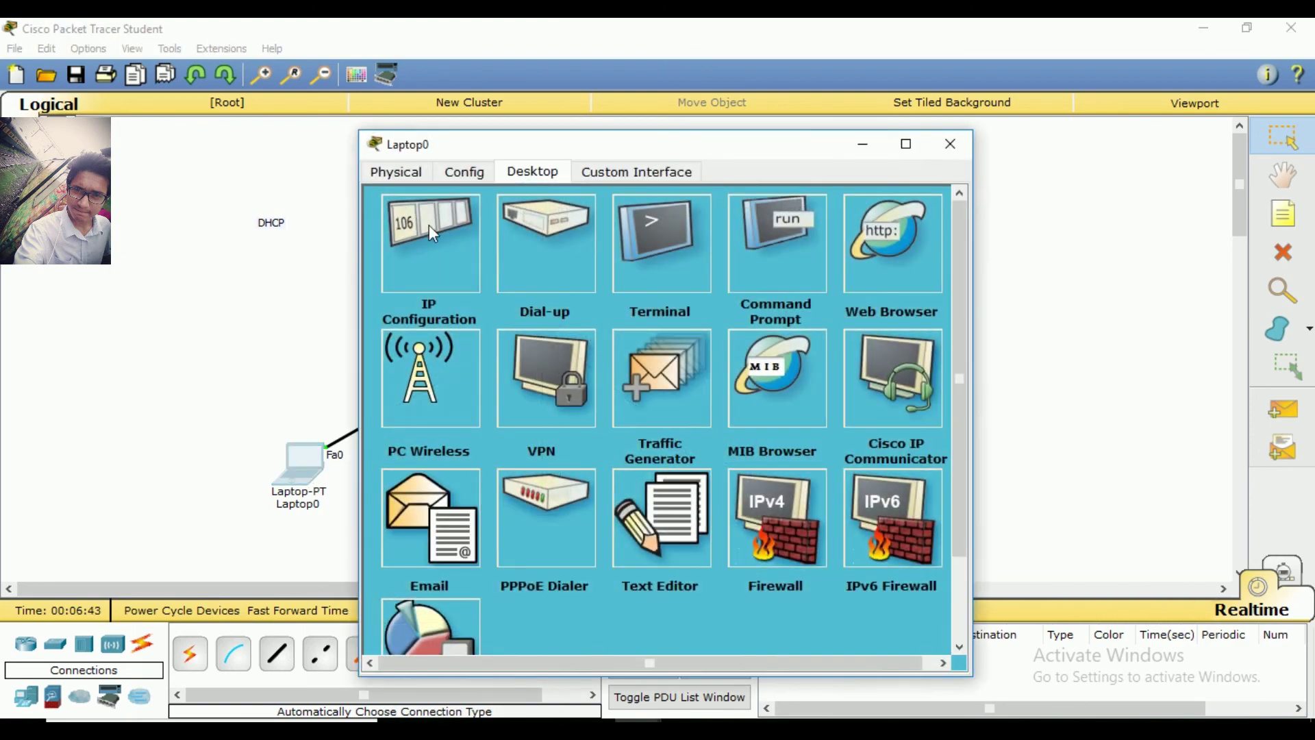
left_click(430, 233)
left_click(528, 254)
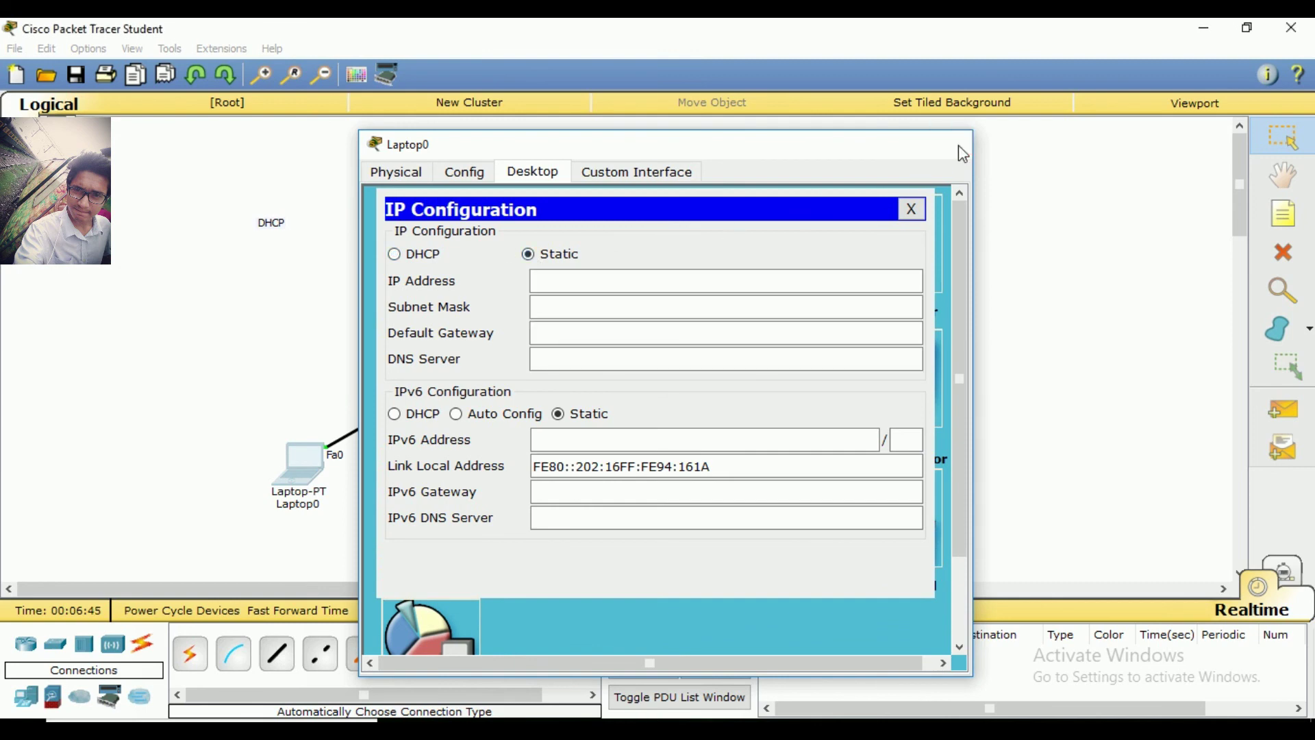
left_click(951, 144)
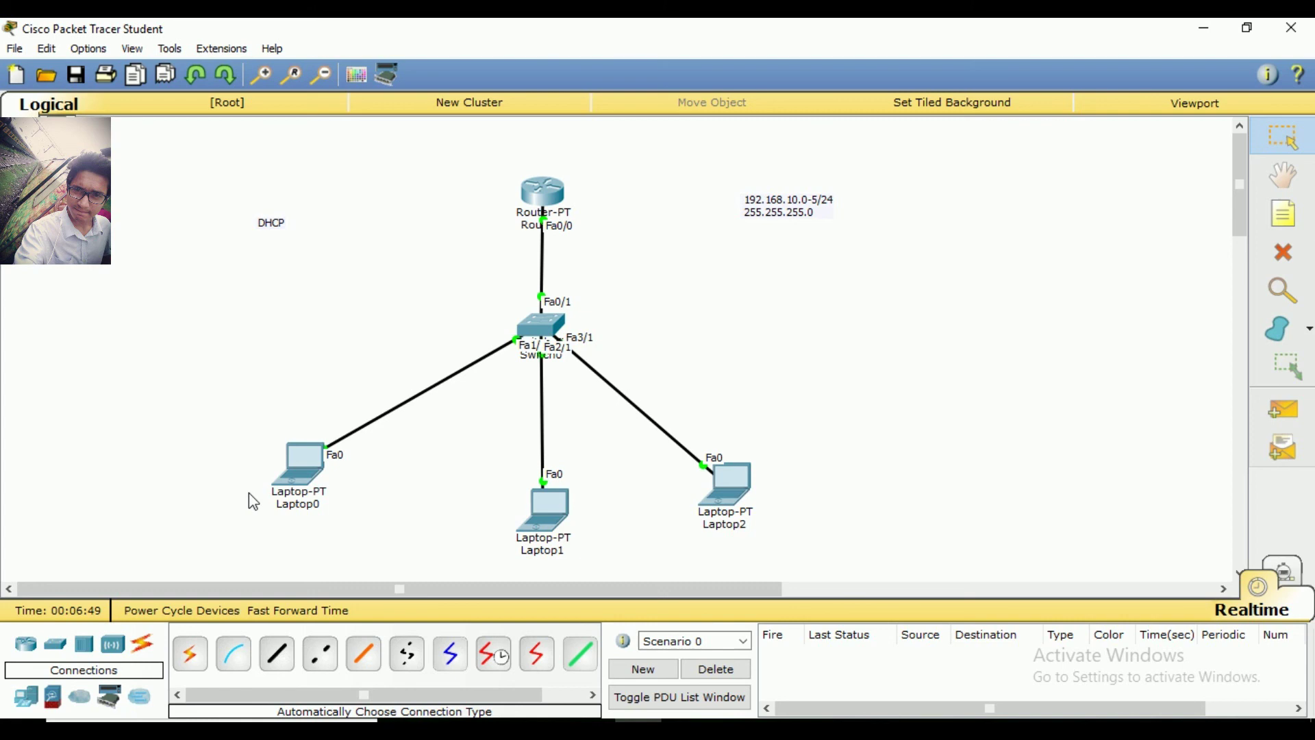
- Switch Laptop0 to DHCP so it receives 192.168.10.6 with gateway 192.168.10.1
left_click(305, 475)
left_click_drag(616, 140, 787, 130)
left_click(603, 244)
left_click(575, 245)
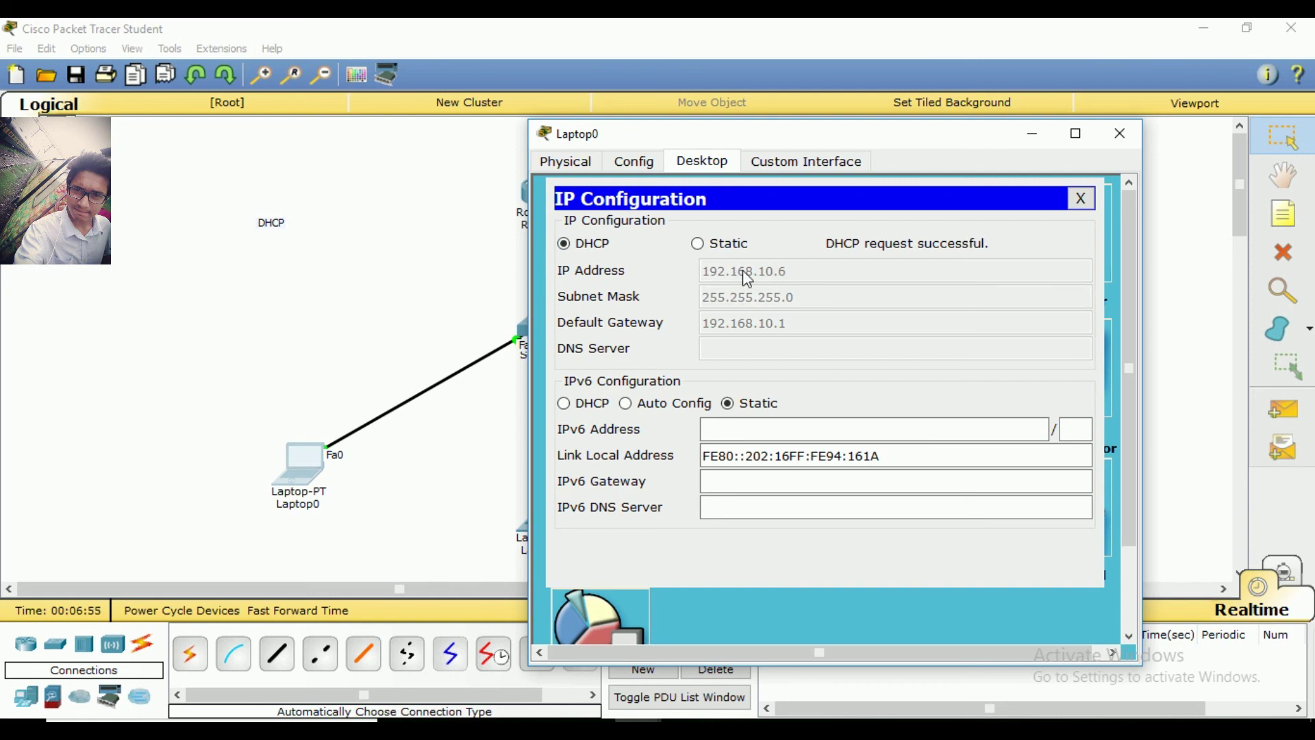
left_click(1121, 134)
- Switch Laptop1's IP configuration to DHCP and close its window
left_click(549, 512)
left_click(440, 233)
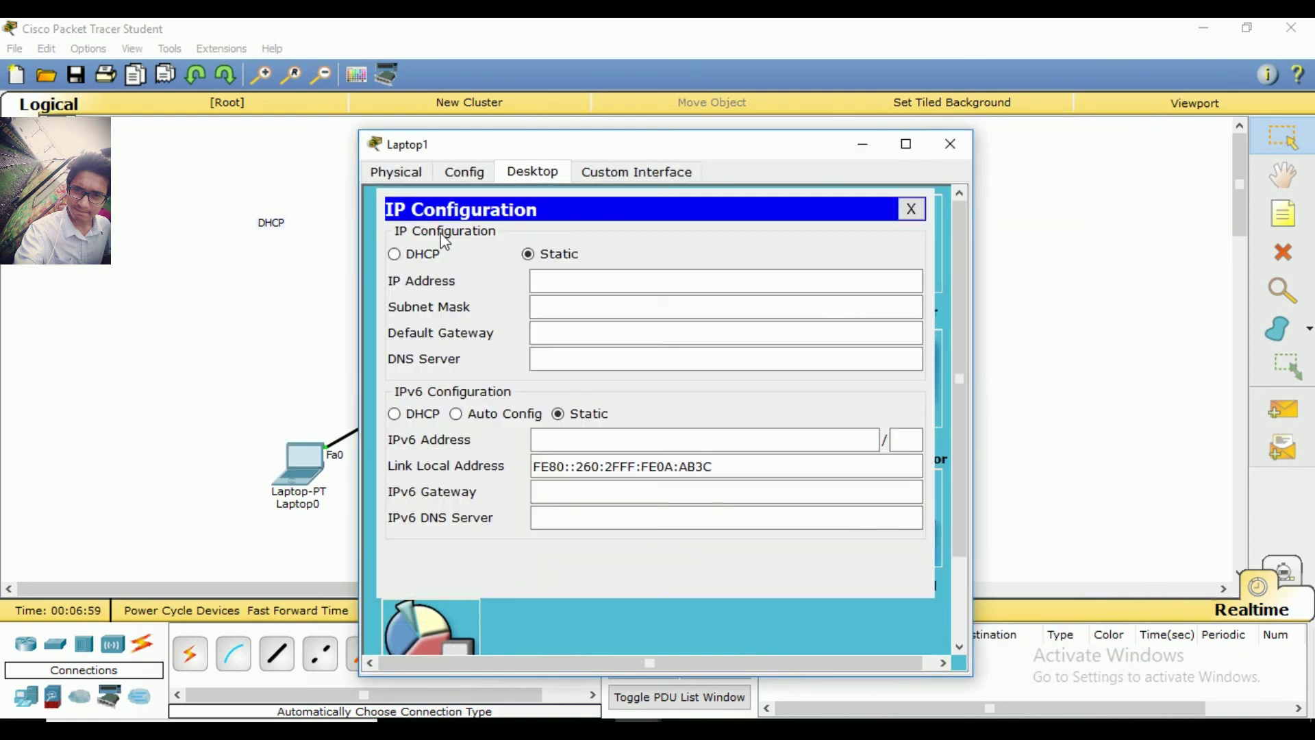
left_click(408, 256)
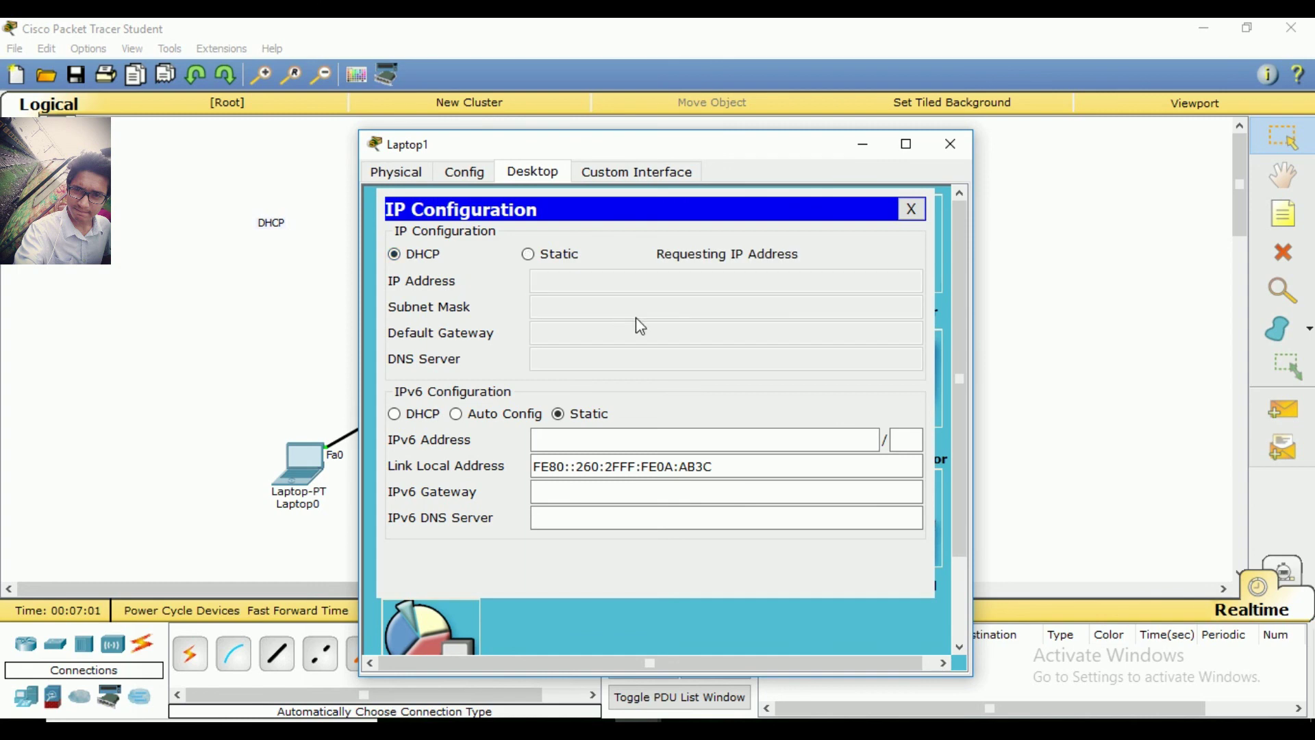
left_click(951, 144)
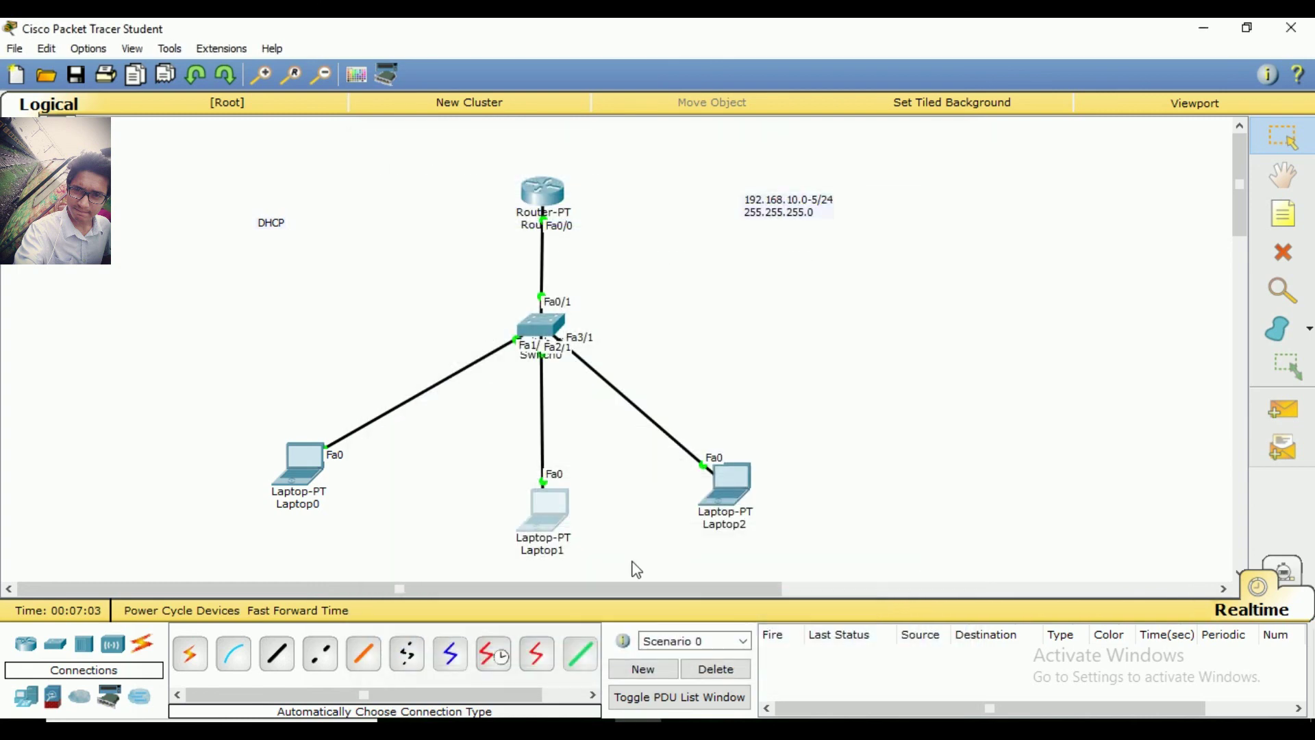
- Switch Laptop2 to DHCP so it receives 192.168.10.8, then close its window
left_click(722, 499)
left_click(464, 278)
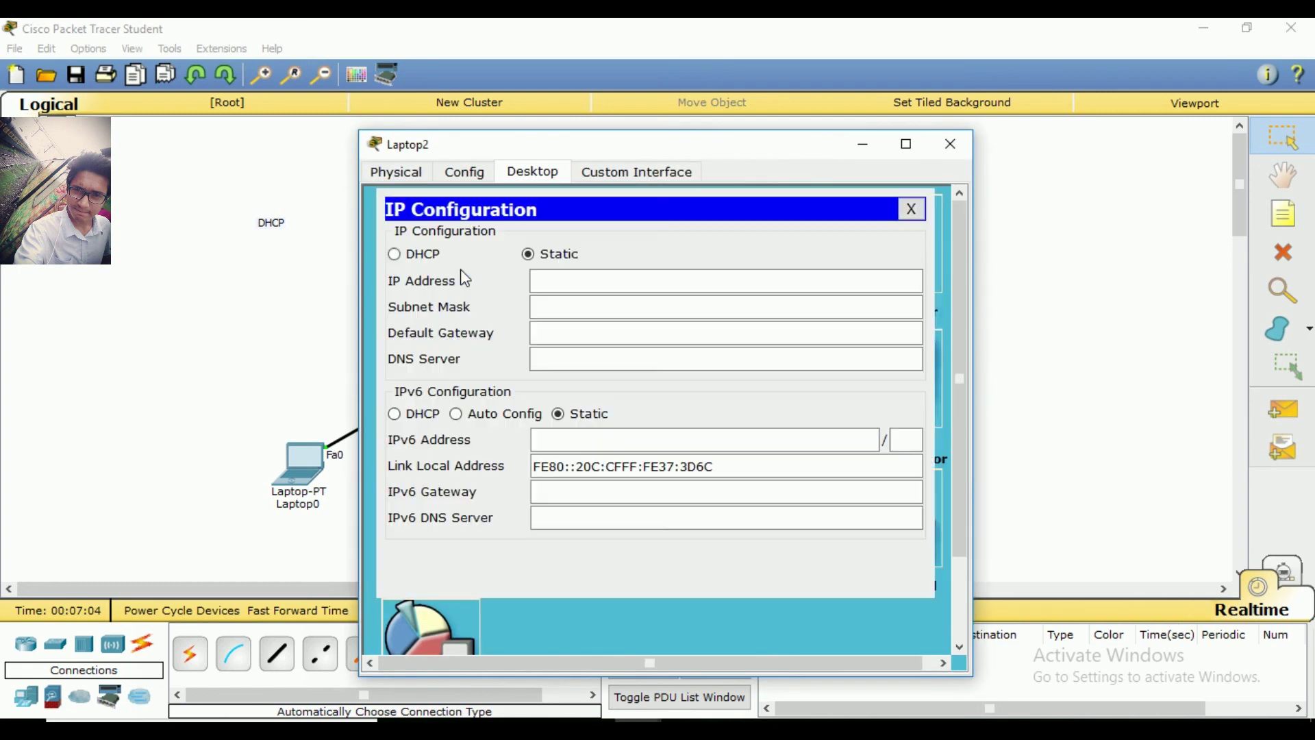
left_click(412, 256)
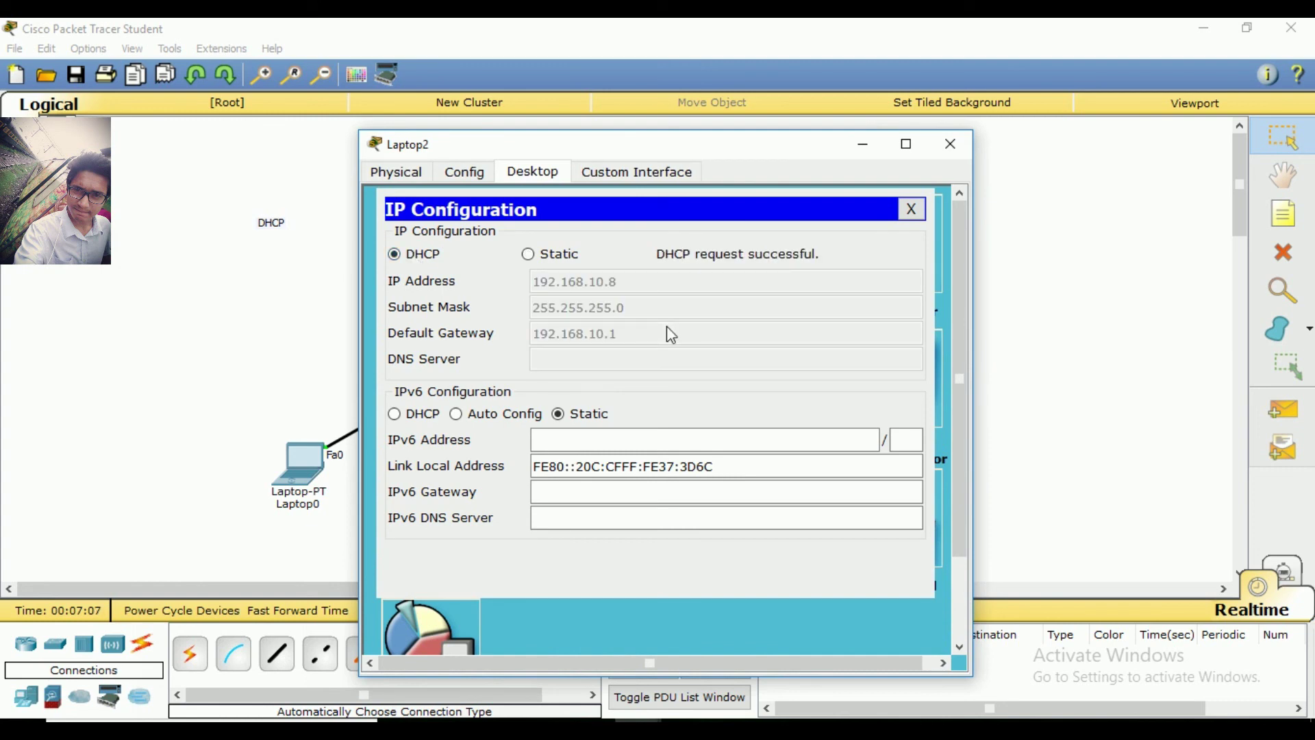
left_click(950, 146)
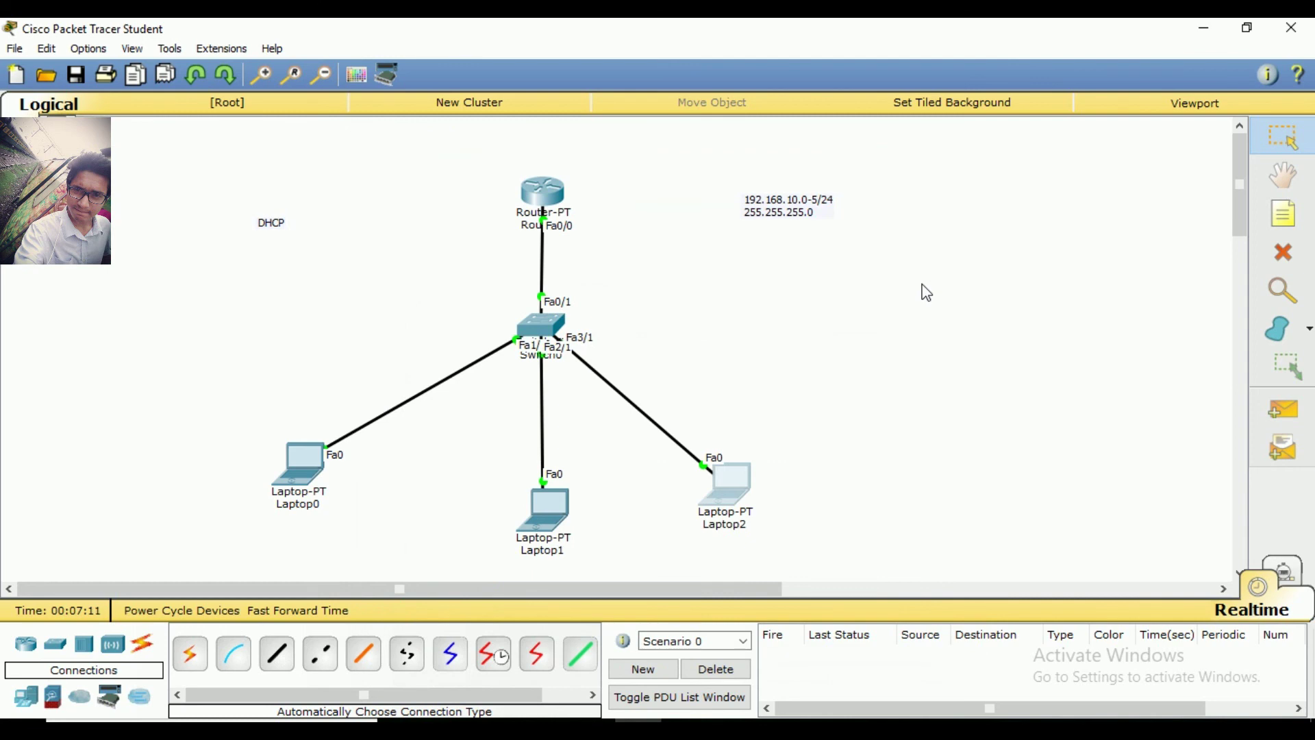